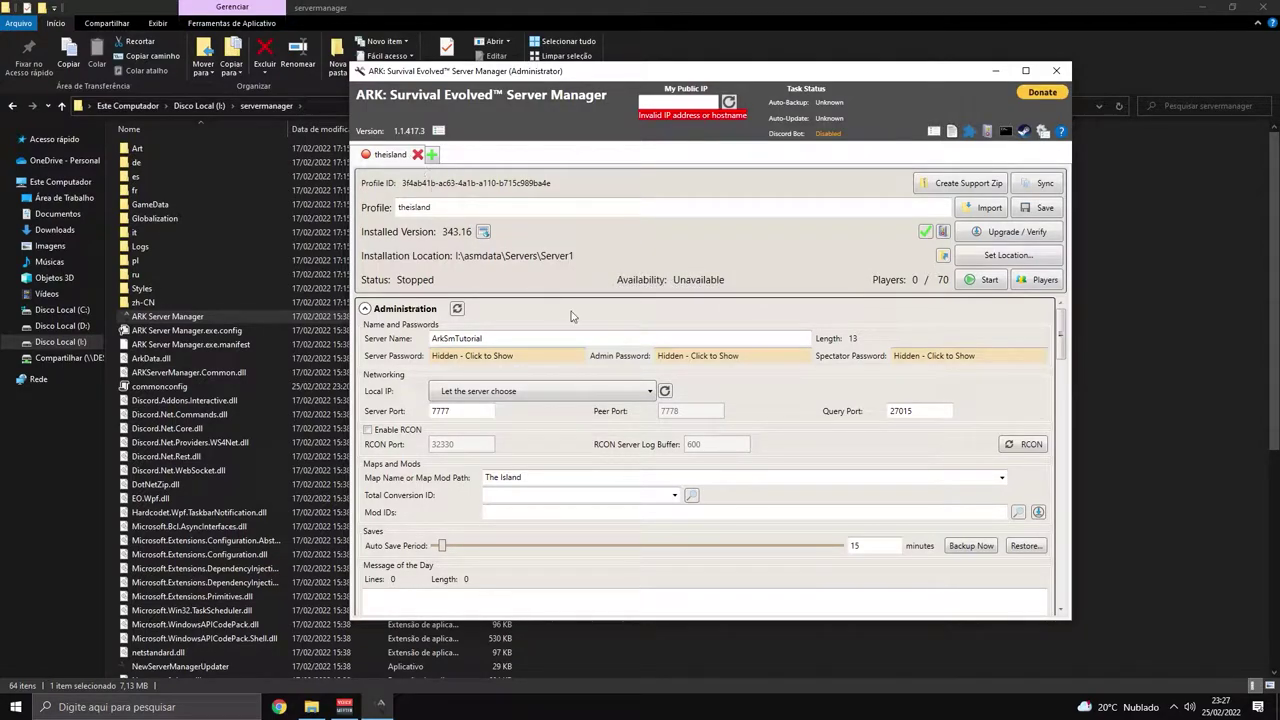
Open the install-location folder picker and browse into asmdata > Servers.
scroll(578, 429, down, 1)
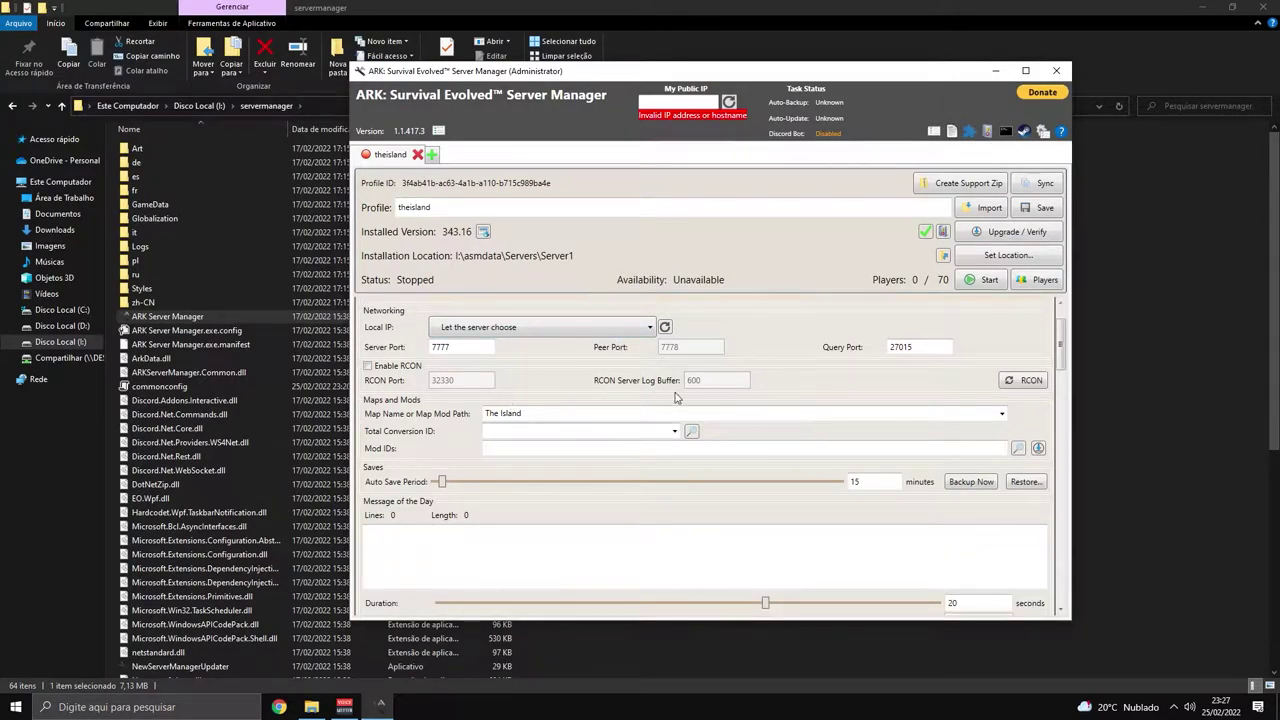
scroll(679, 399, up, 1)
click(734, 207)
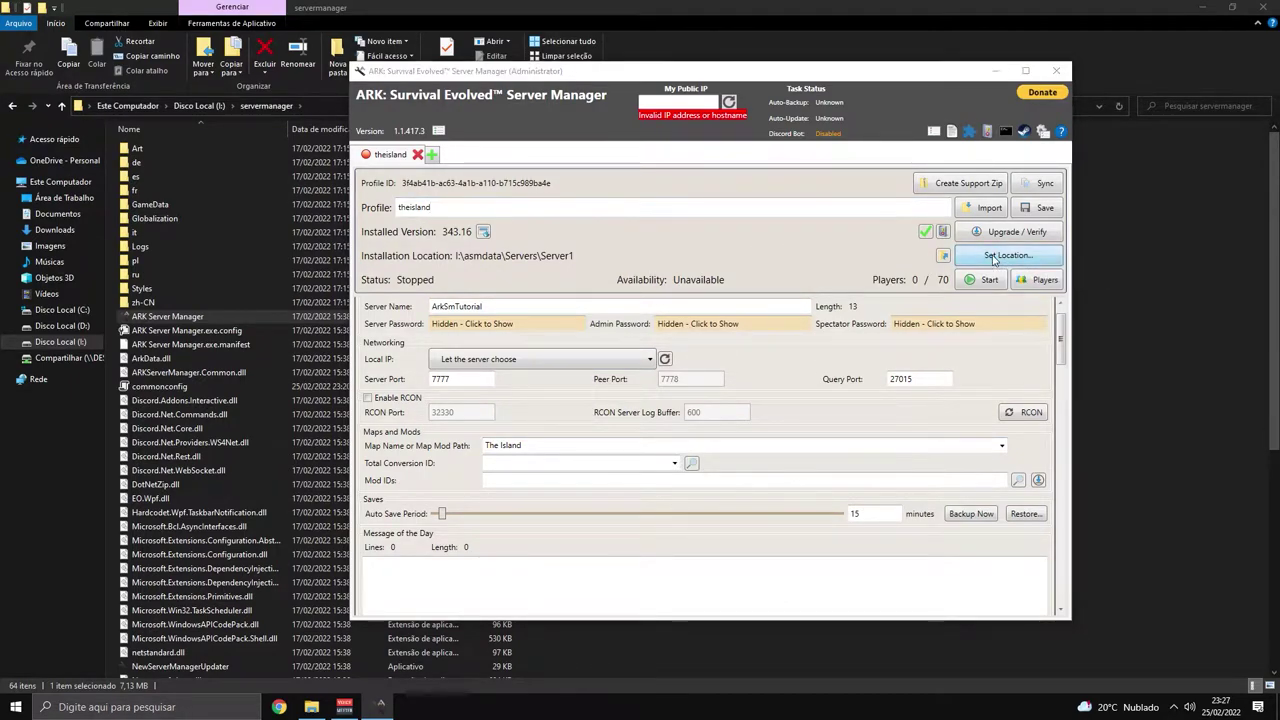
click(1008, 255)
drag(713, 96, 698, 143)
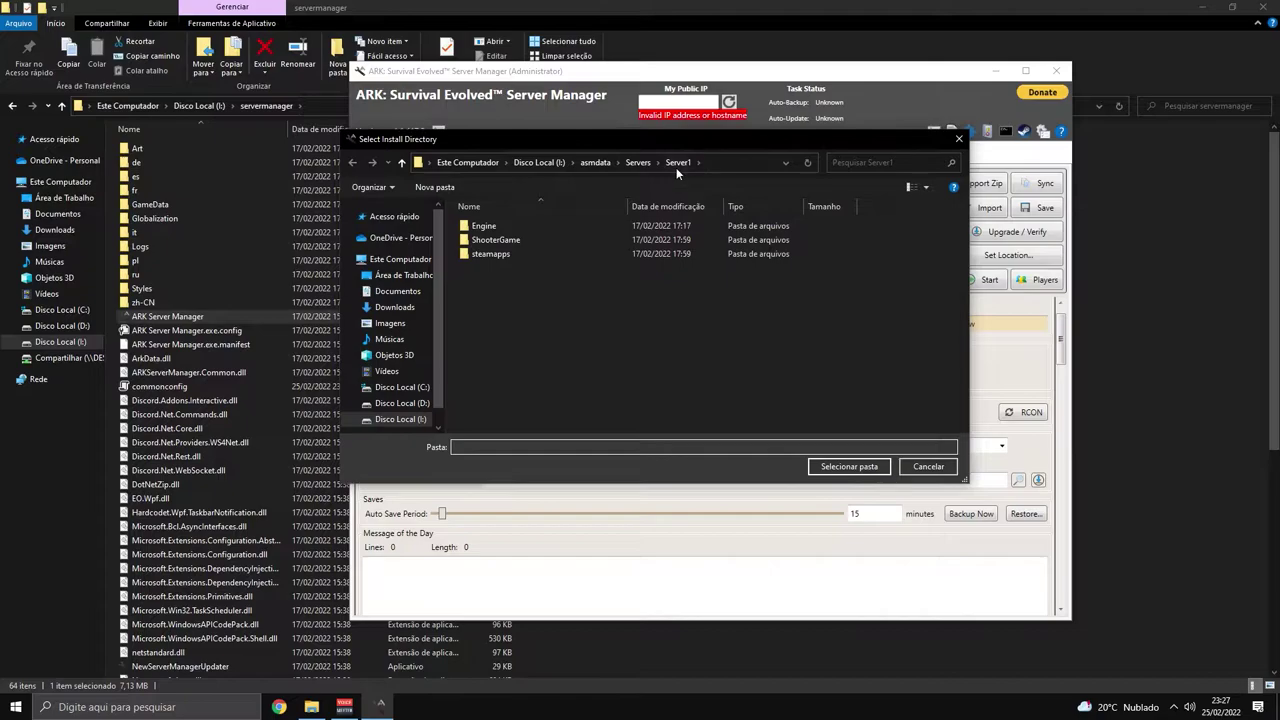
click(592, 162)
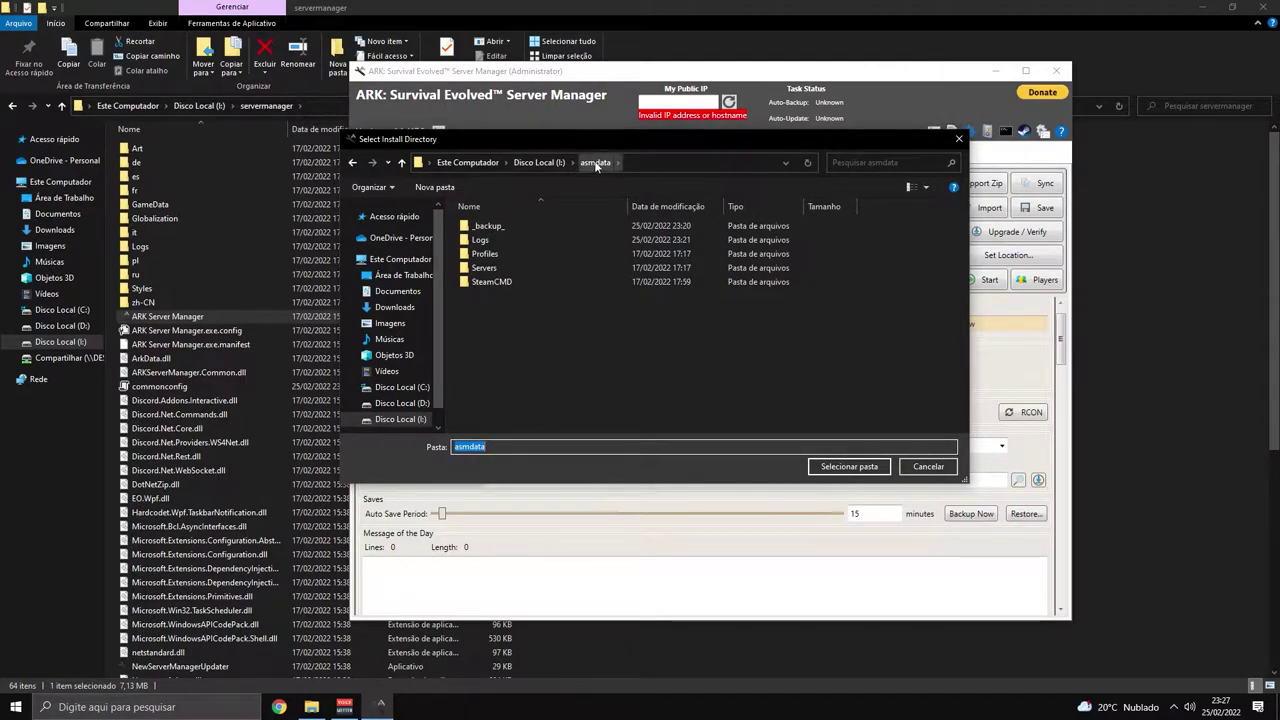
click(577, 332)
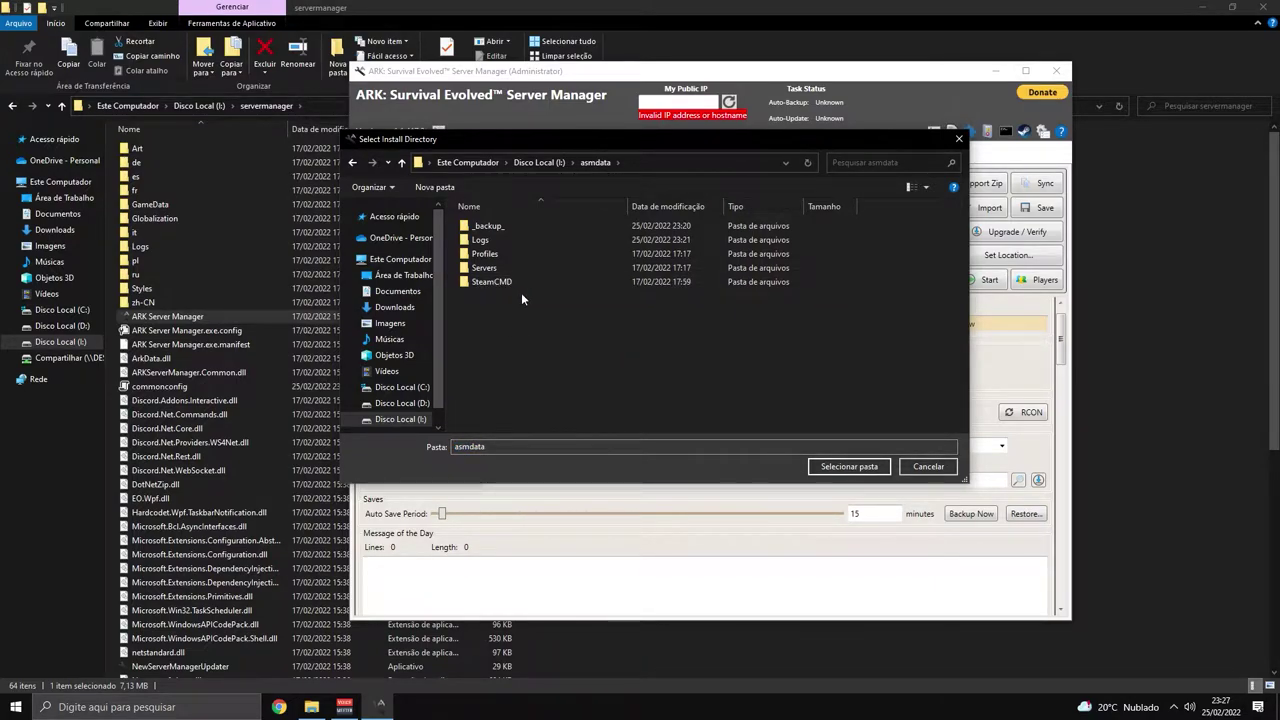
double_click(484, 268)
Inspect the Servers folder path in the picker's address bar.
click(620, 162)
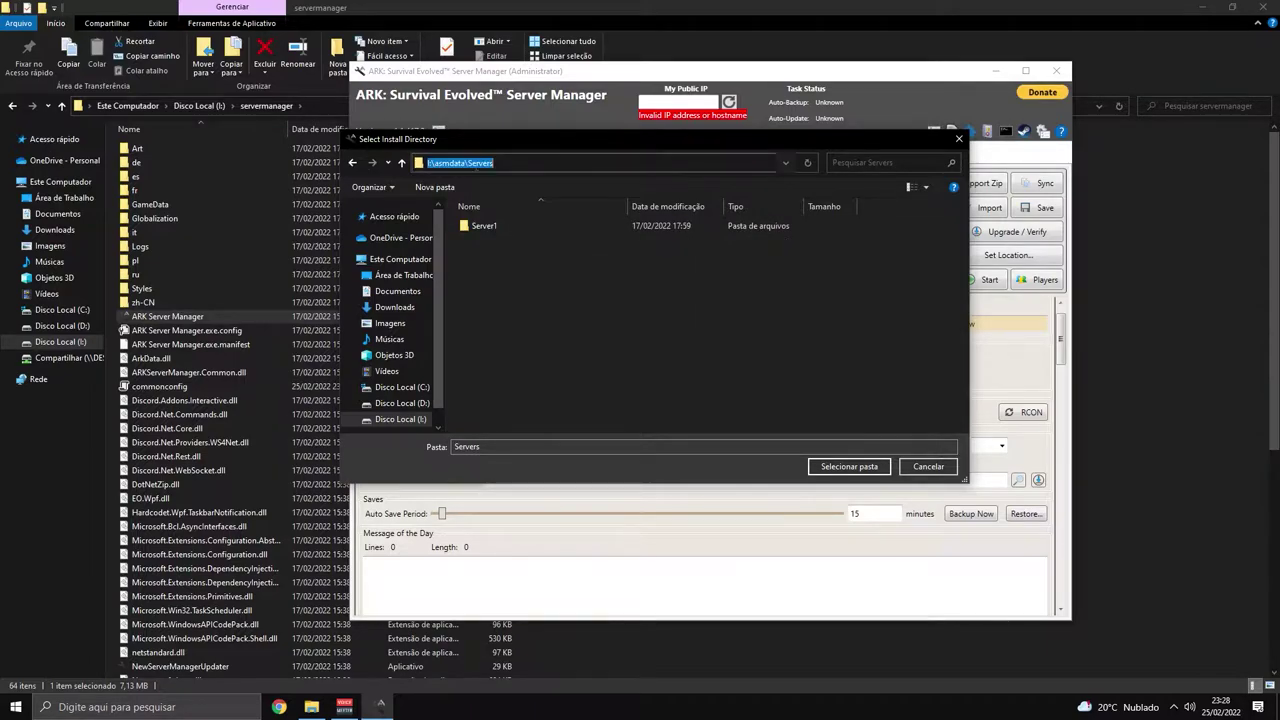
click(435, 161)
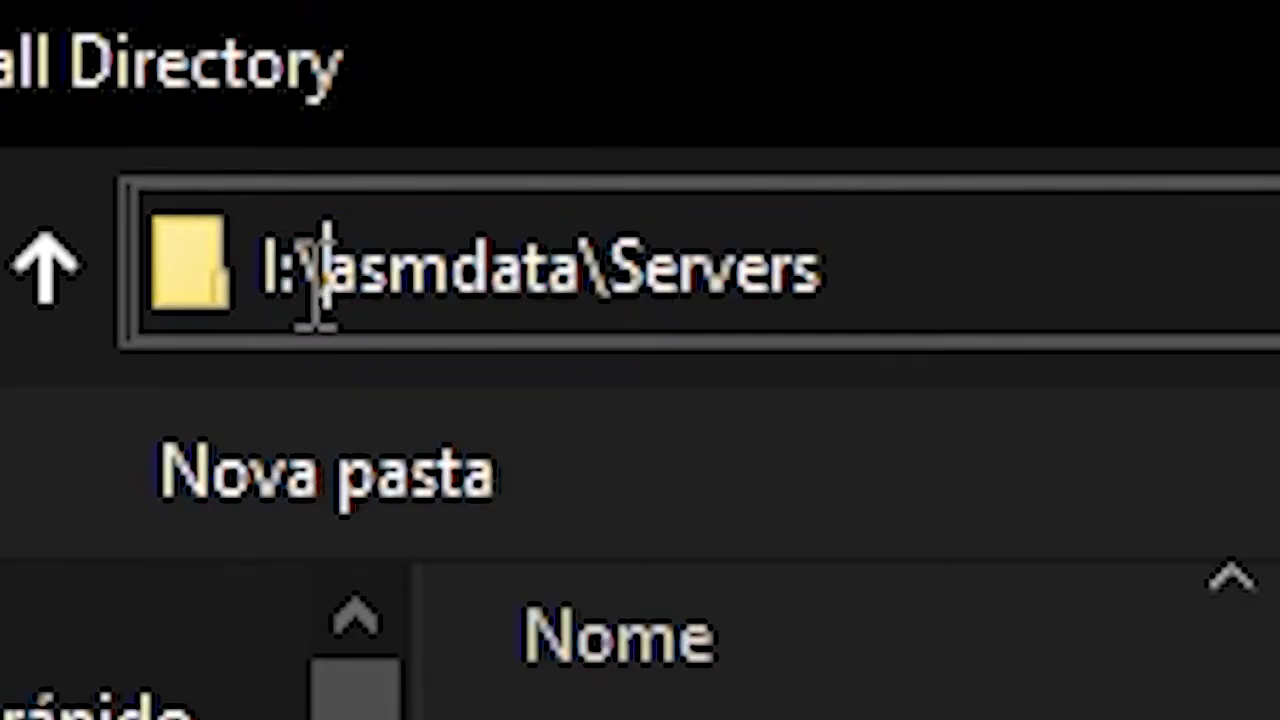
click(560, 280)
key(shift+Left)
key(shift+Left)
key(shift+Left)
key(shift+Left)
key(shift+Left)
click(679, 318)
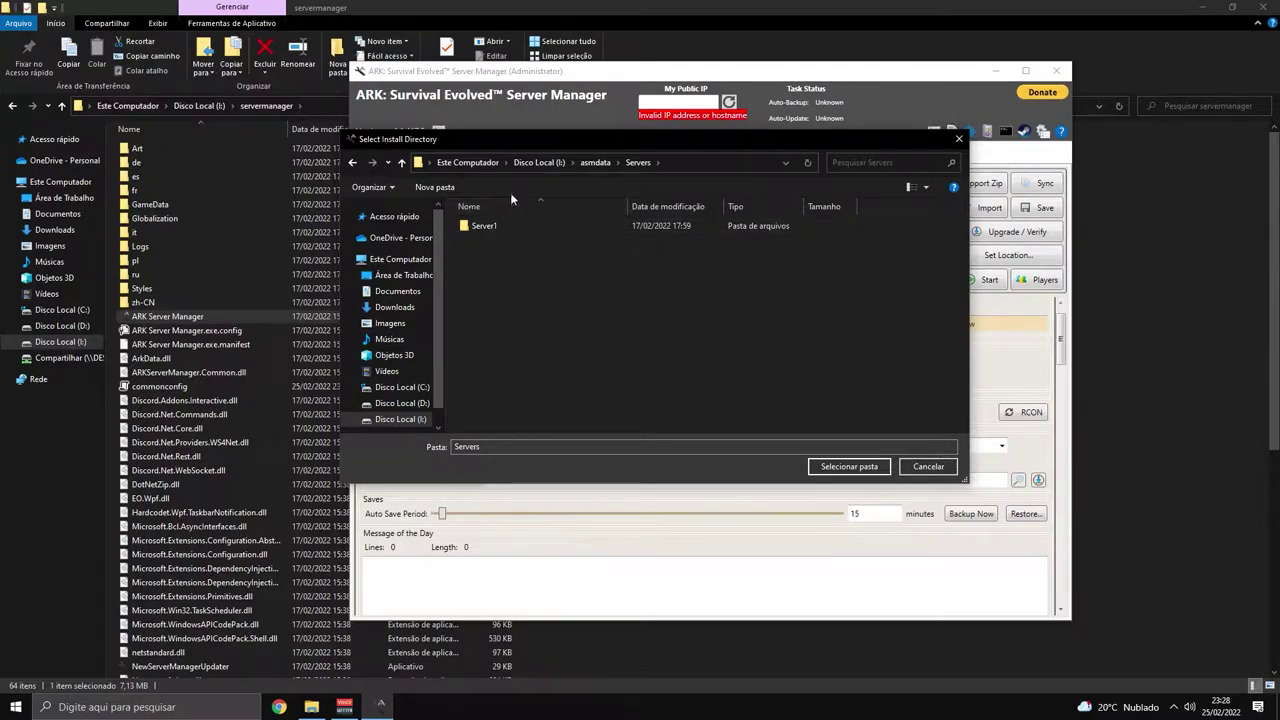
Browse into Server1 > ShooterGame > Saved > SavedArks, copy its full path, and close the picker.
double_click(481, 226)
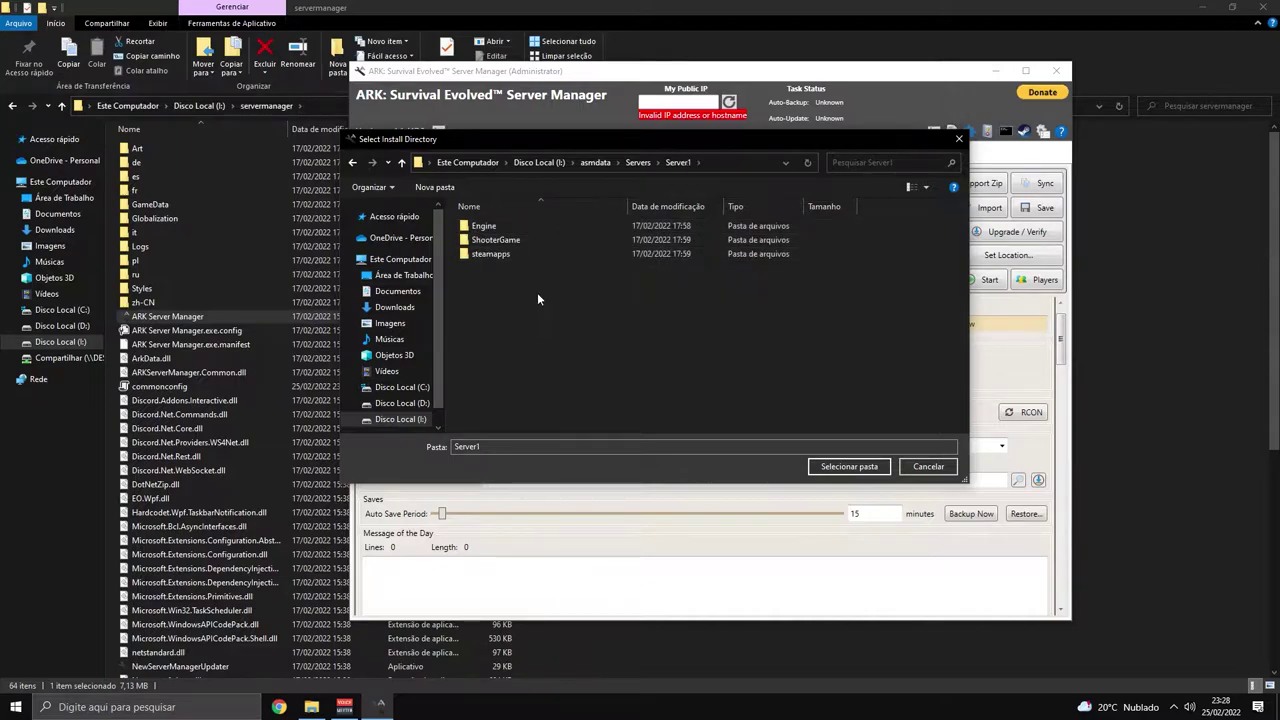
double_click(495, 240)
double_click(494, 268)
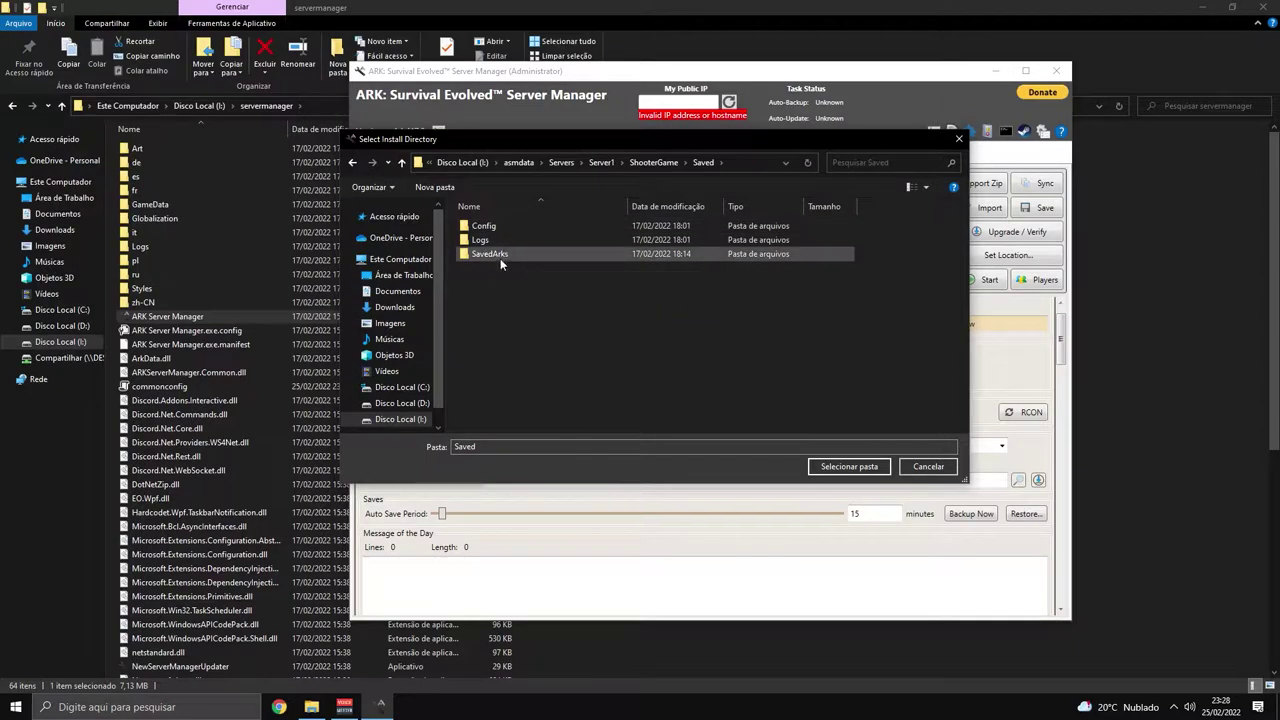
double_click(489, 254)
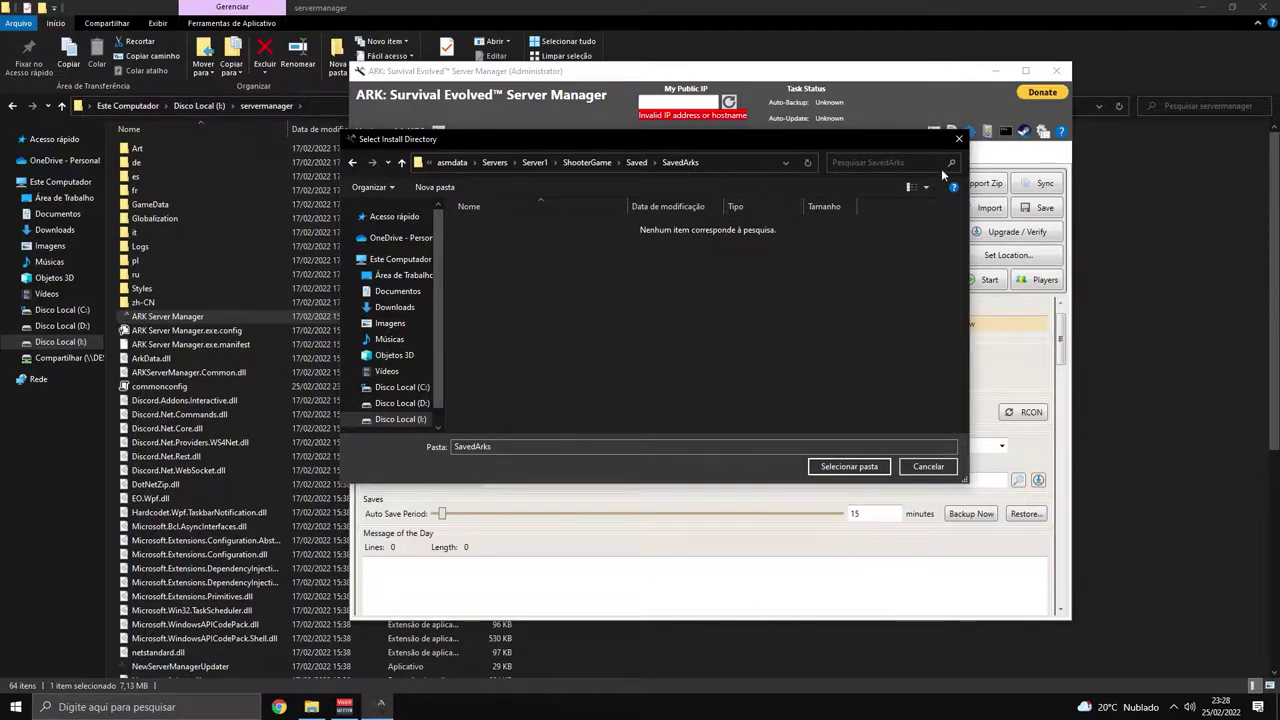
click(738, 165)
key(ctrl+c)
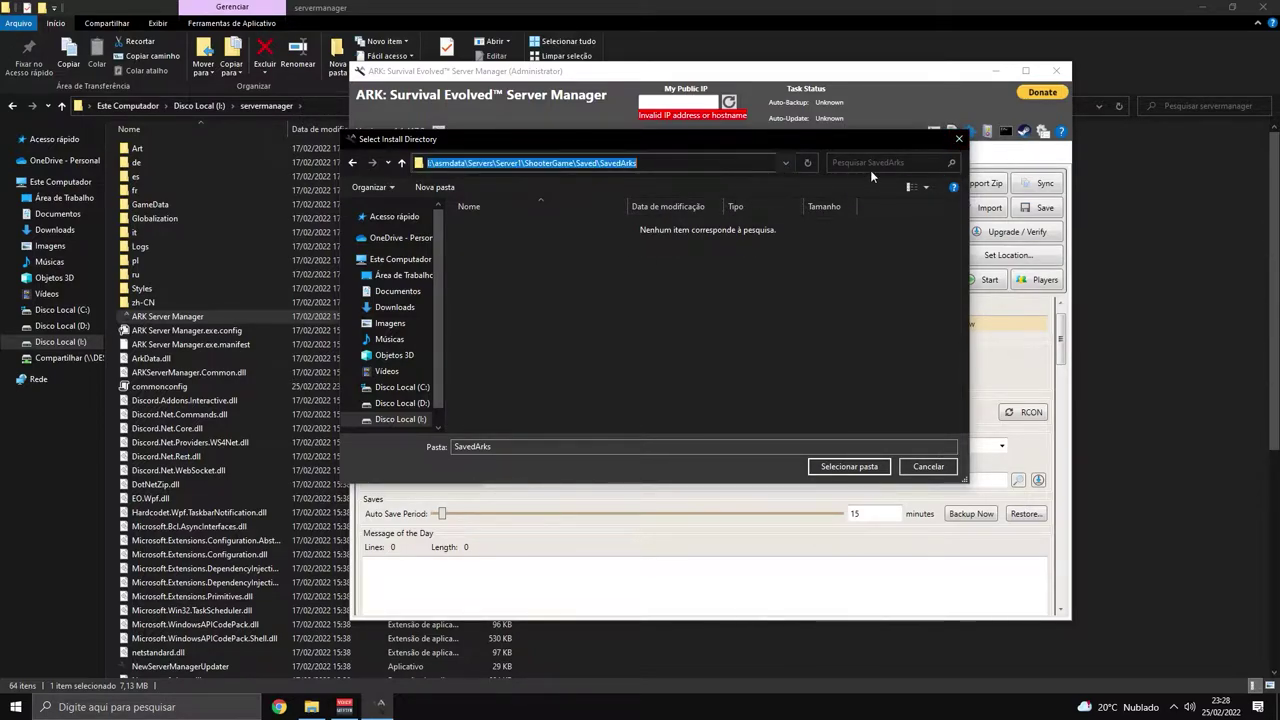
click(958, 139)
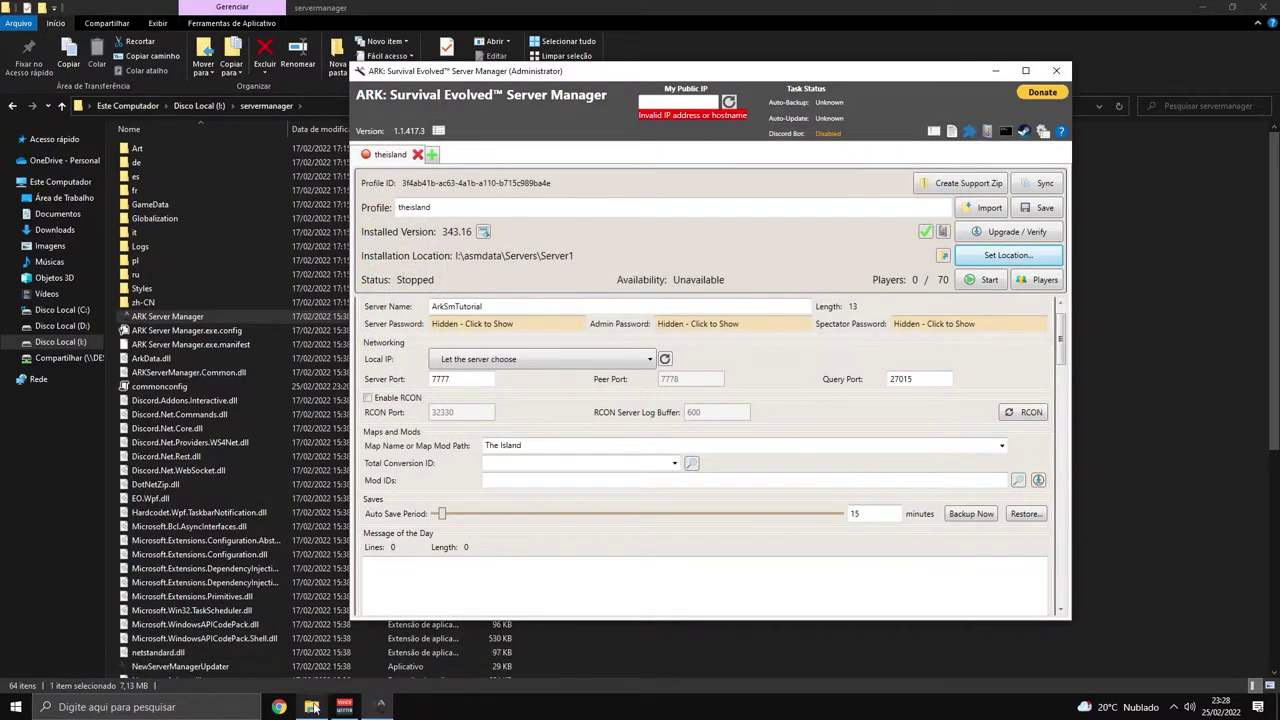
right_click(312, 707)
click(284, 639)
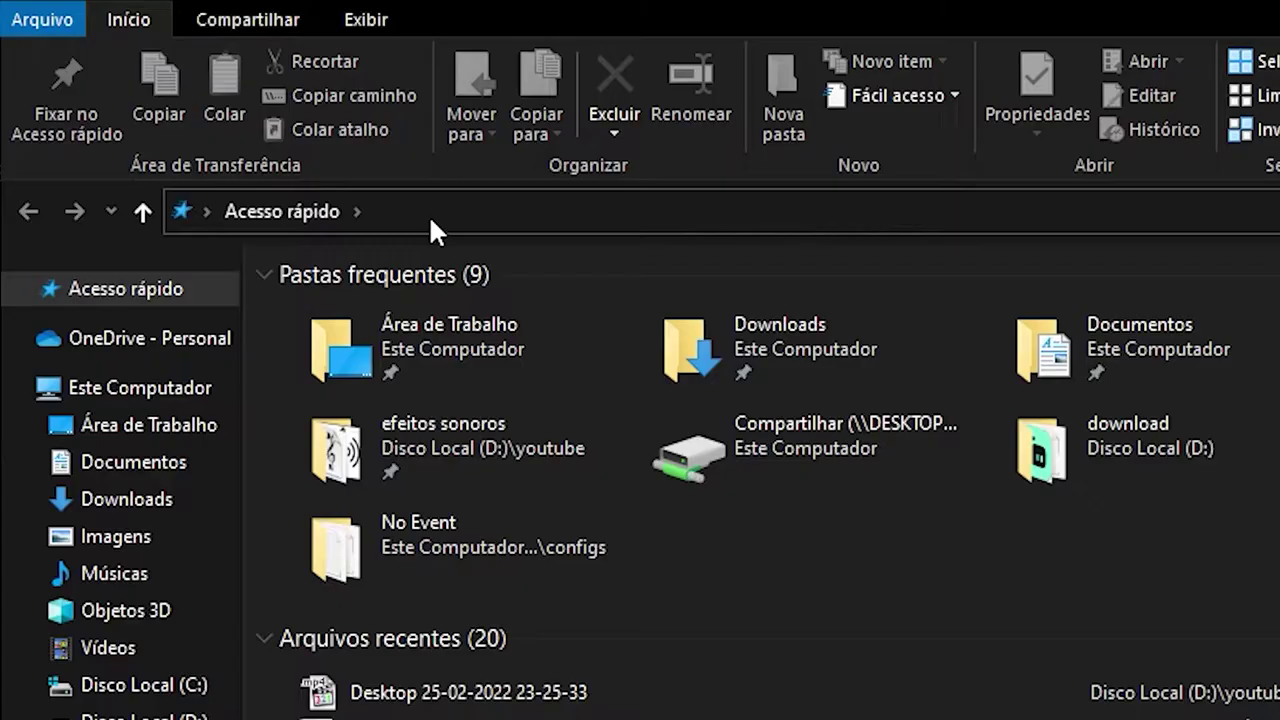
click(549, 296)
key(ctrl+v)
key(Return)
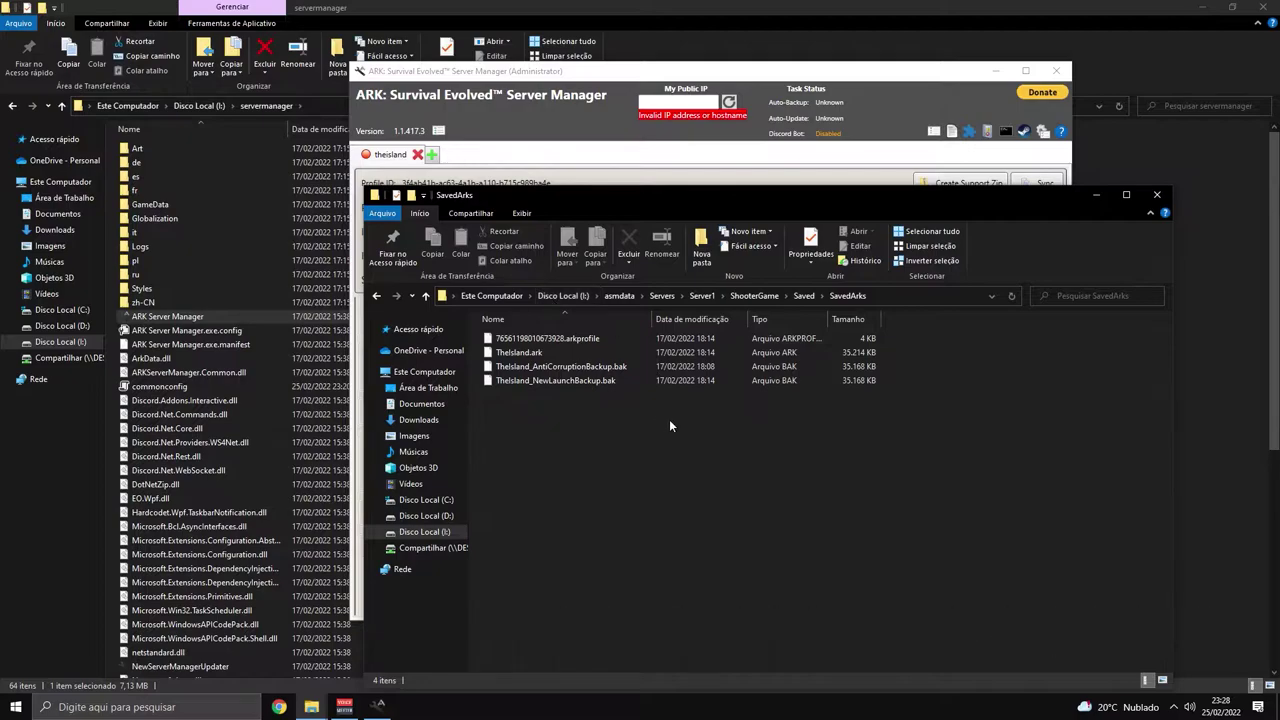
drag(658, 200, 658, 124)
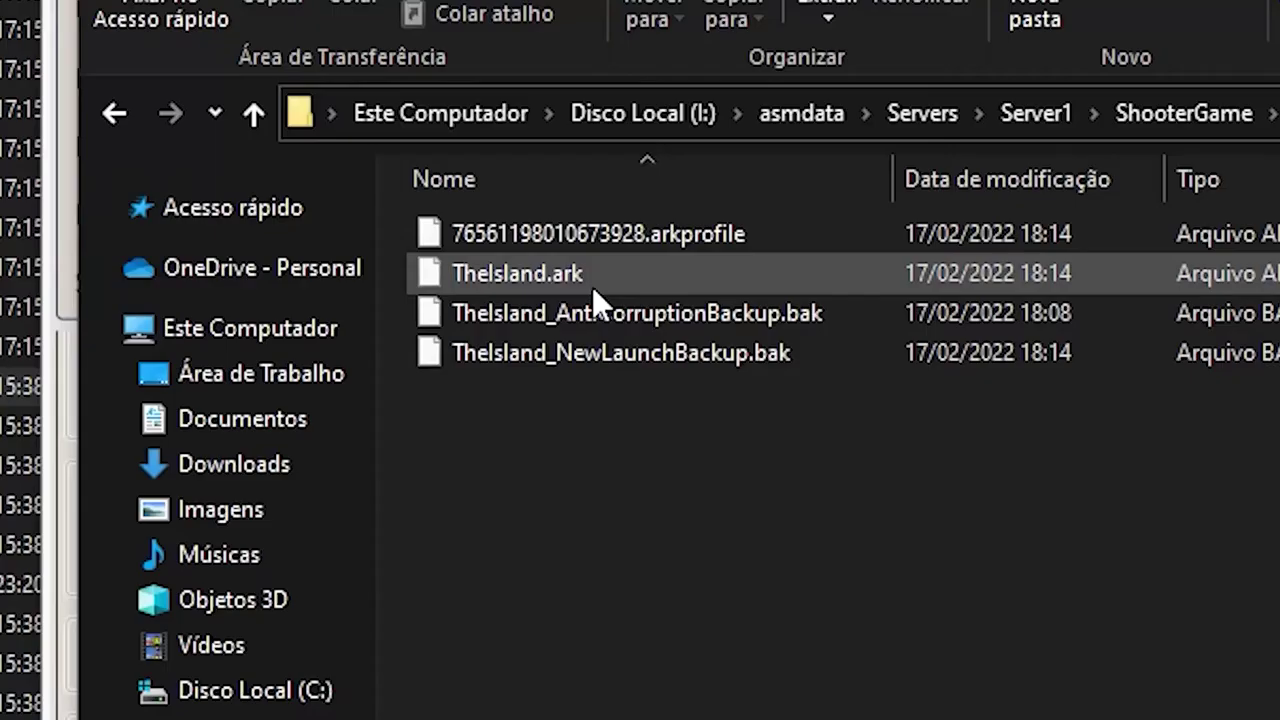
click(544, 280)
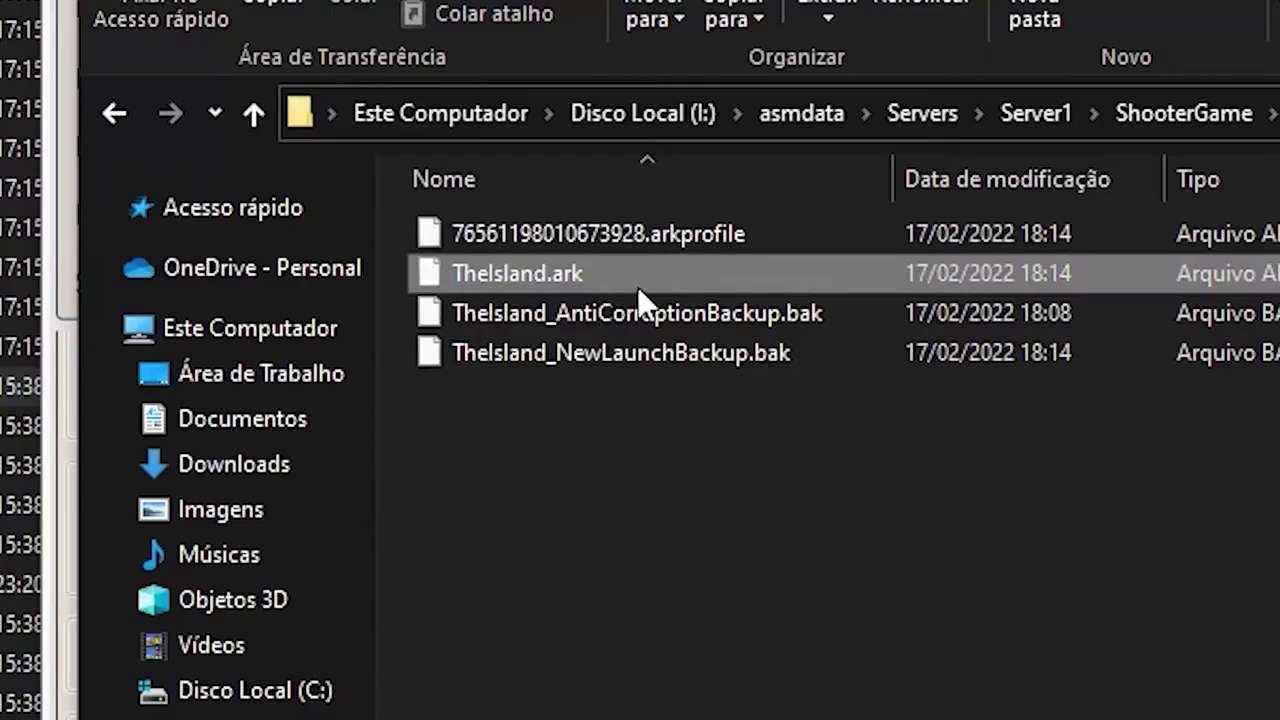
click(675, 325)
drag(712, 408, 680, 318)
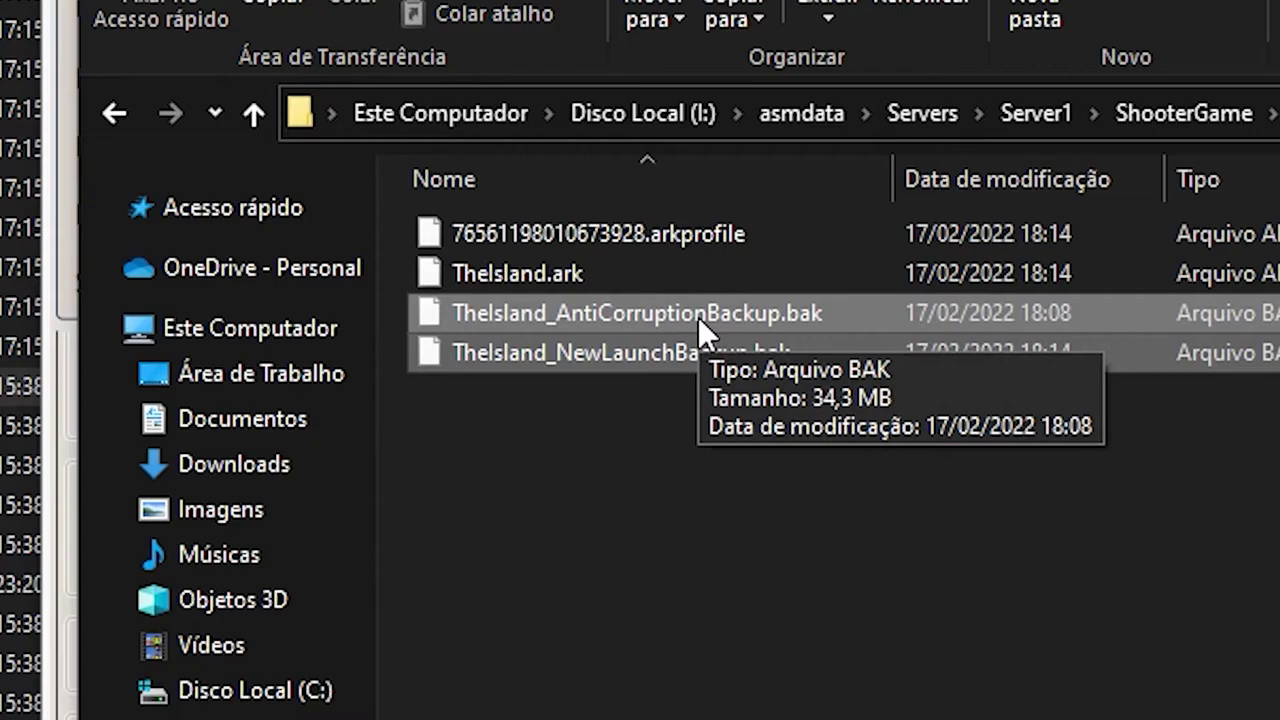
ctrl+click(650, 358)
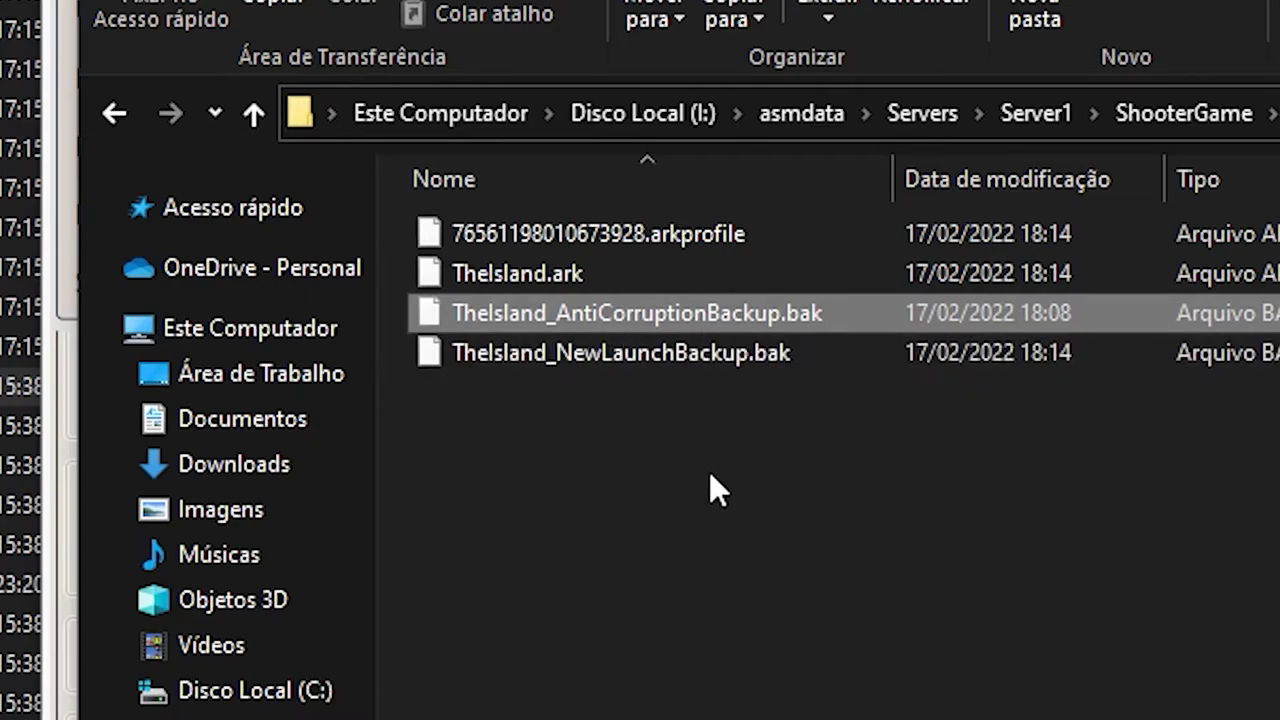
click(596, 365)
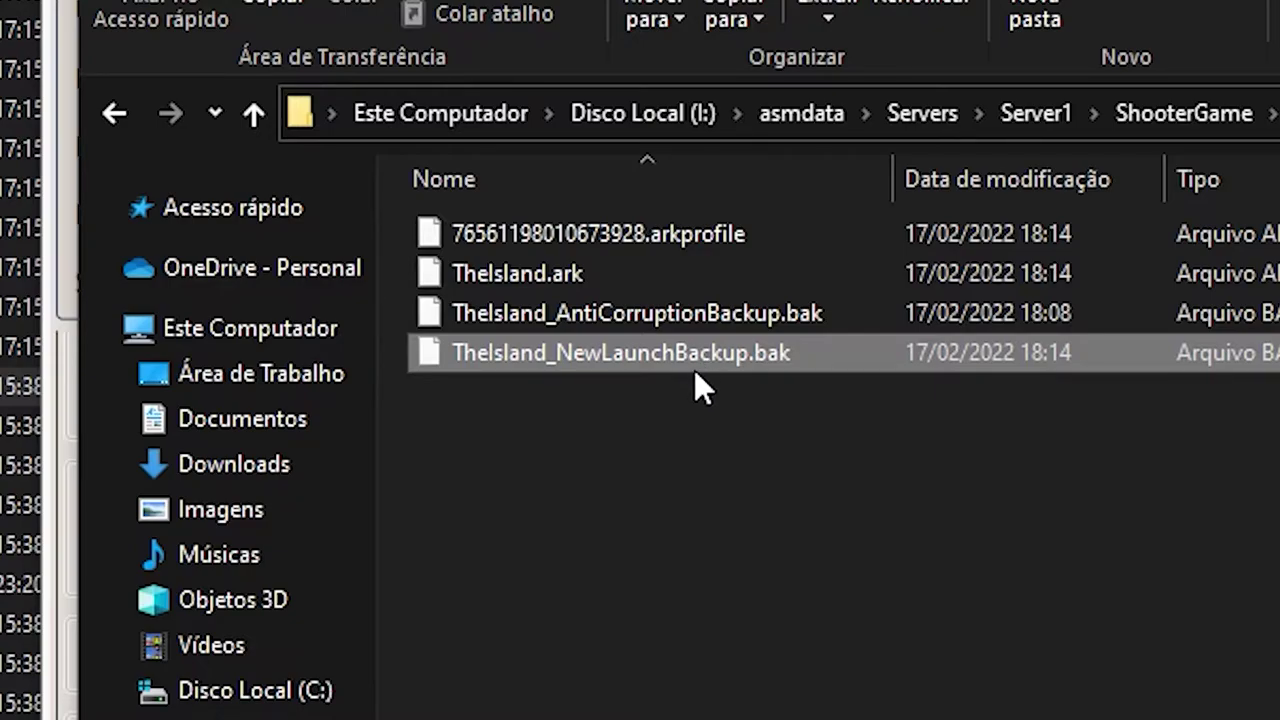
click(690, 482)
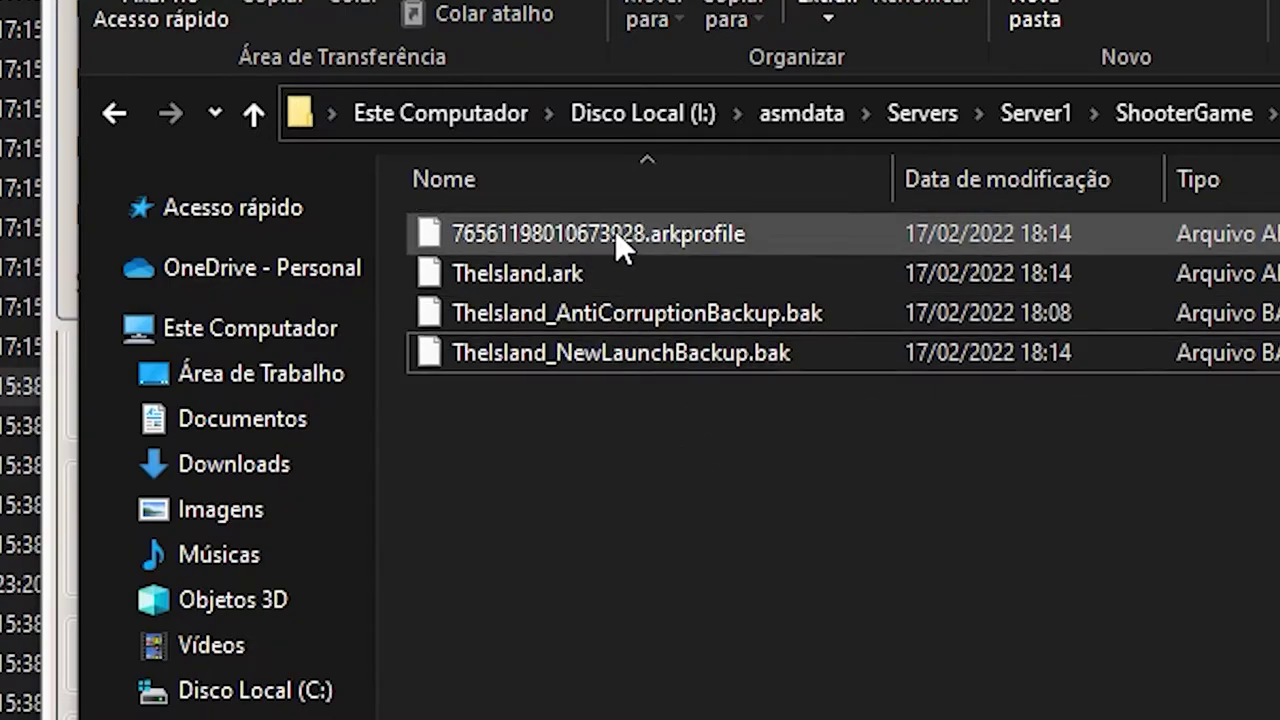
click(615, 232)
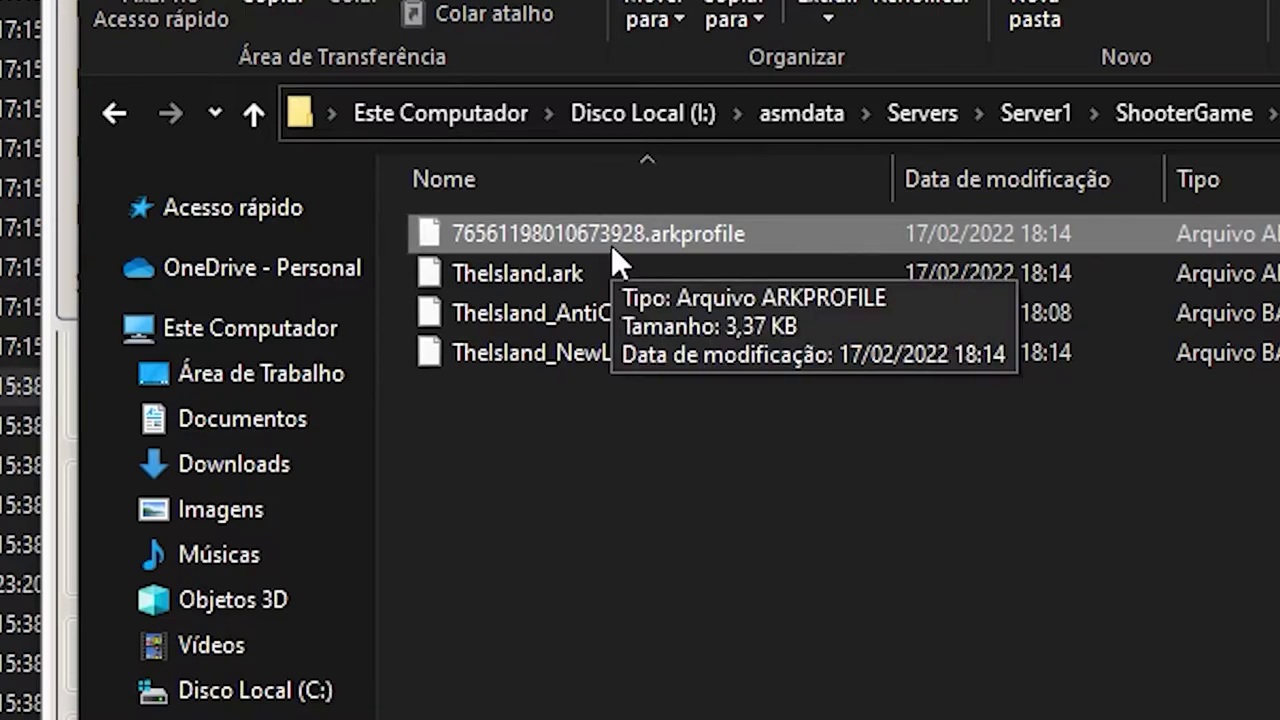
click(698, 249)
drag(655, 233, 748, 233)
click(785, 229)
click(1022, 468)
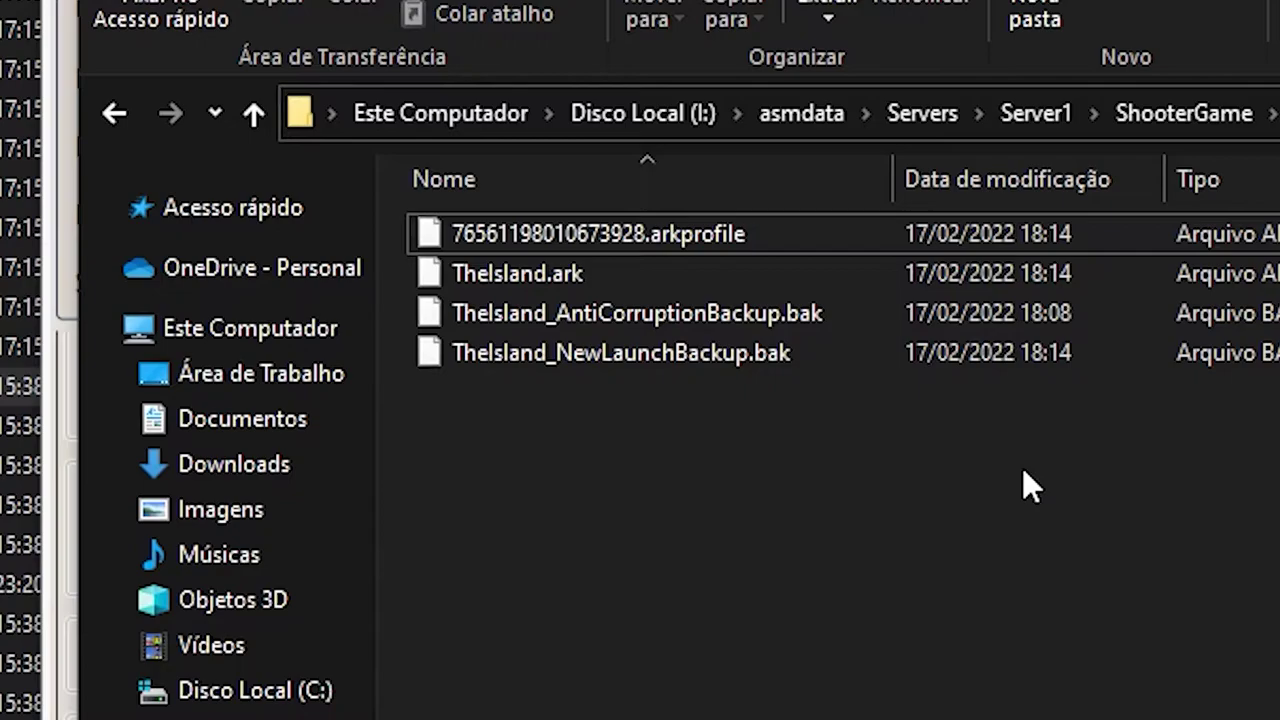
drag(551, 233, 581, 238)
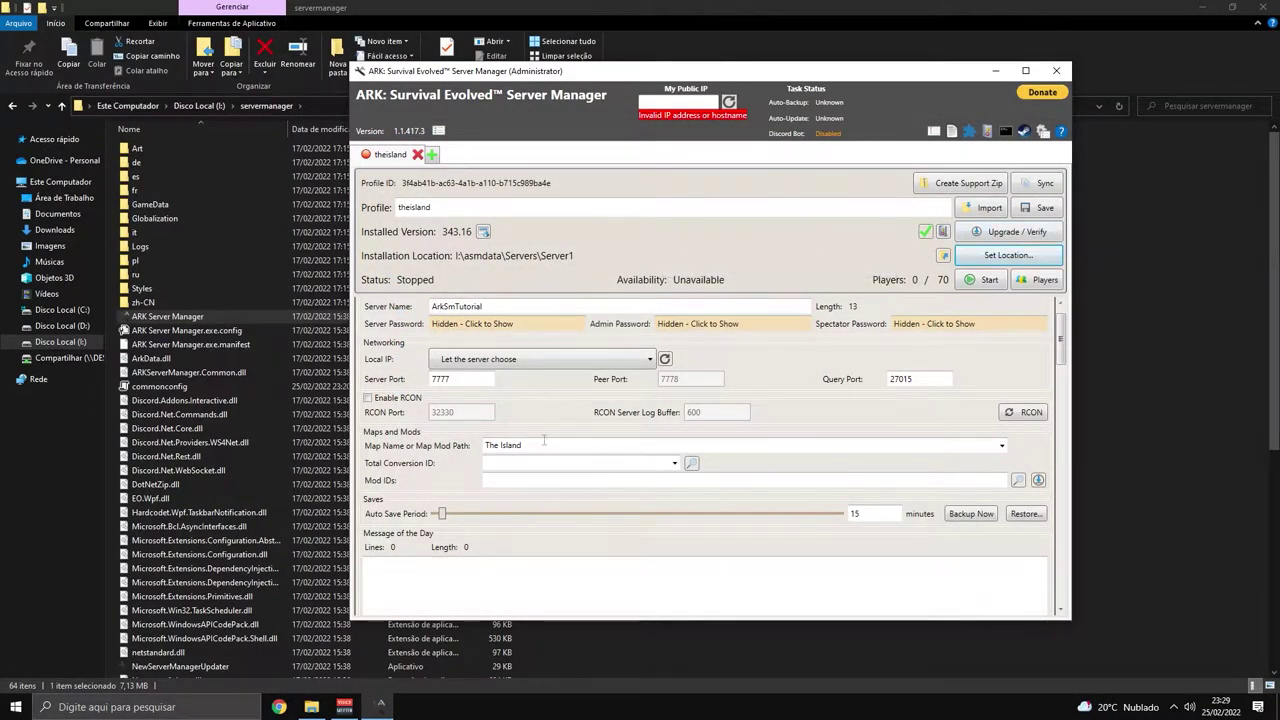
Choose Ragnarok as the map and rename the profile to 'ragnarok'.
click(1002, 445)
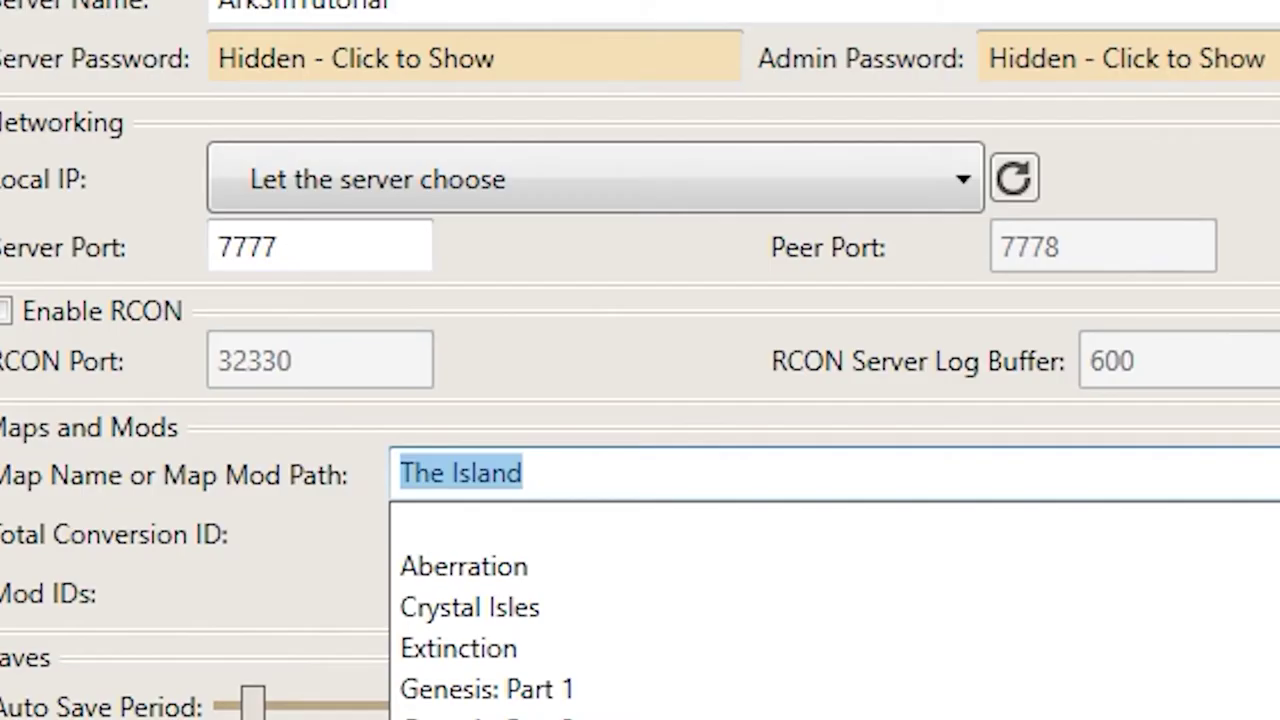
click(512, 545)
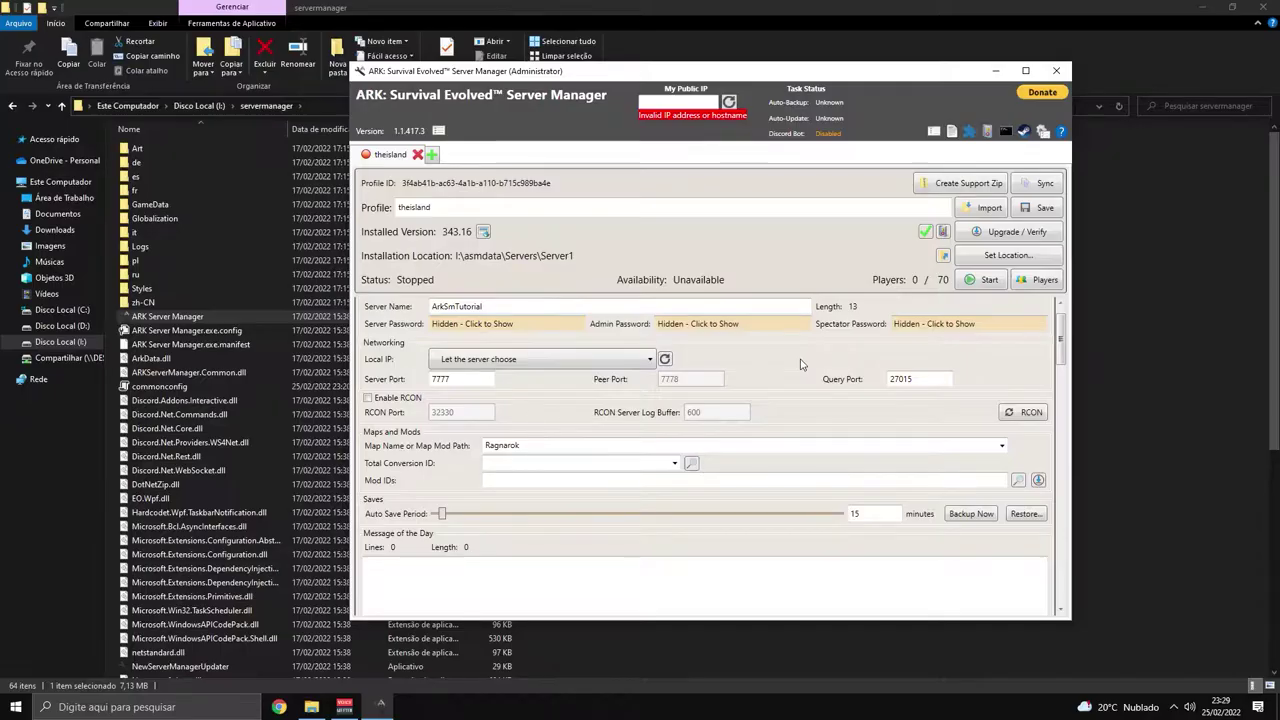
double_click(493, 210)
text(ragnarok)
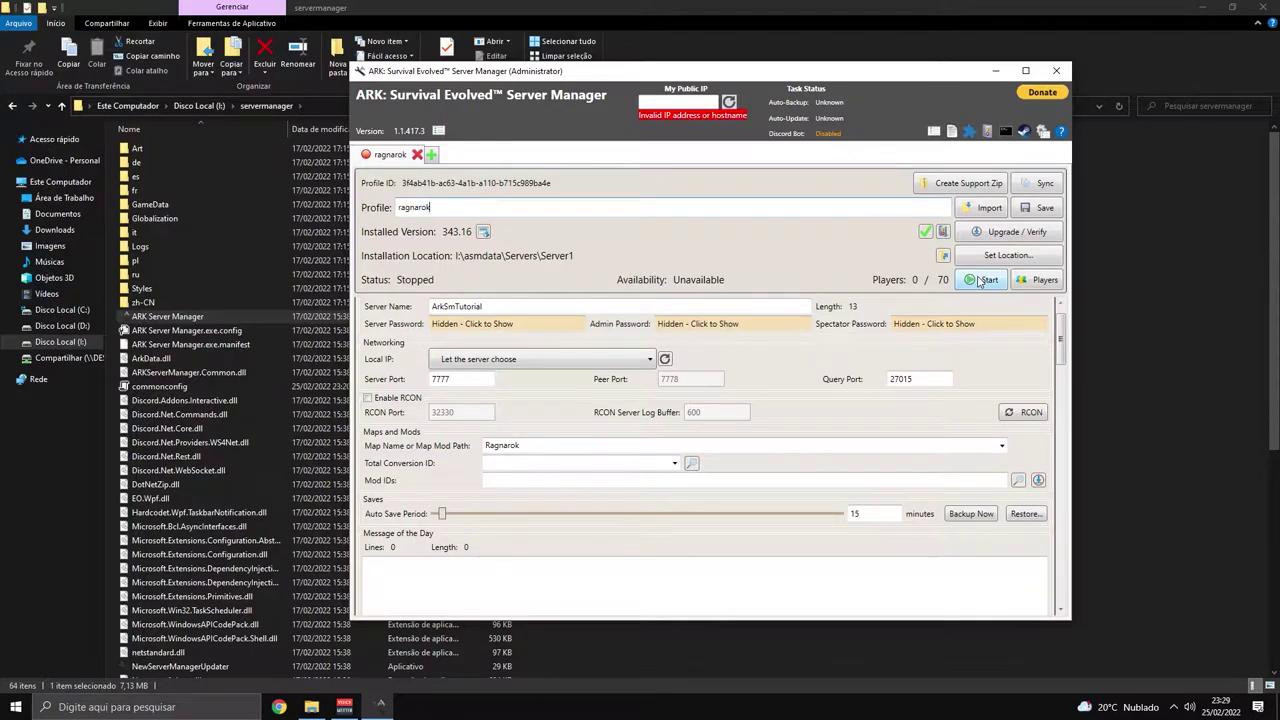
Start the Ragnarok server and bring the SavedArks folder window forward.
click(980, 281)
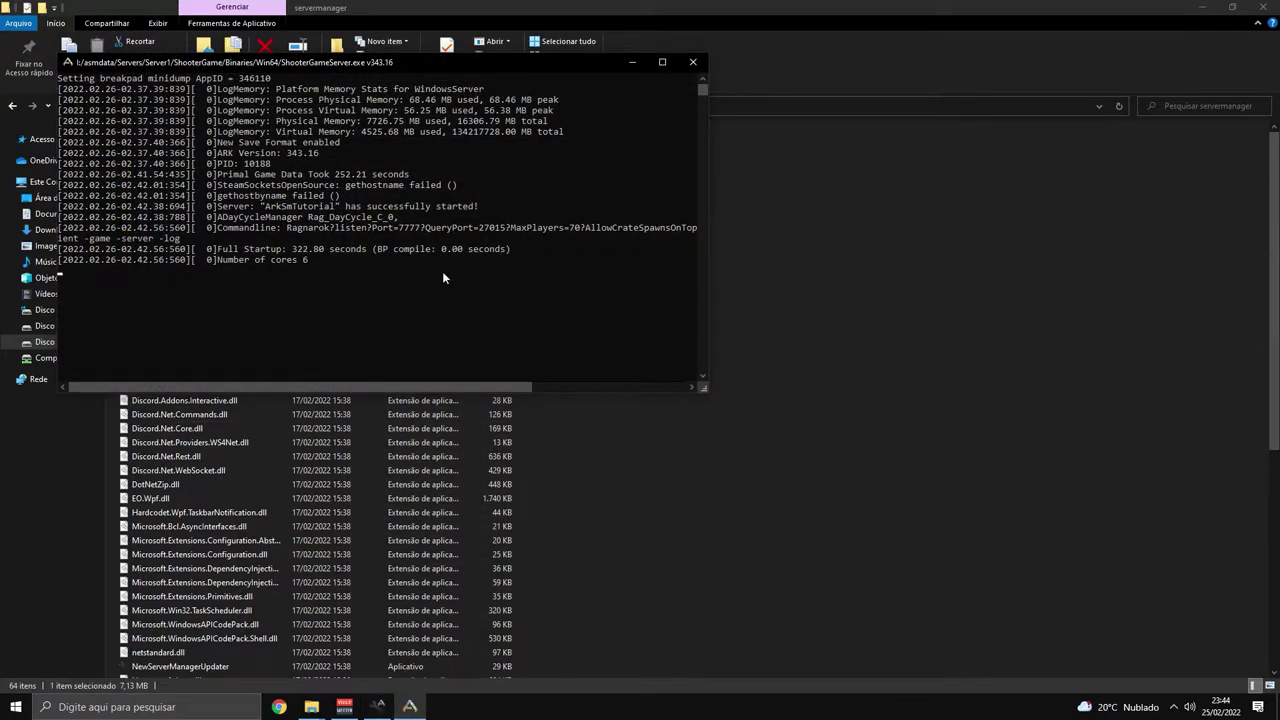
mouse_move(311, 706)
click(378, 654)
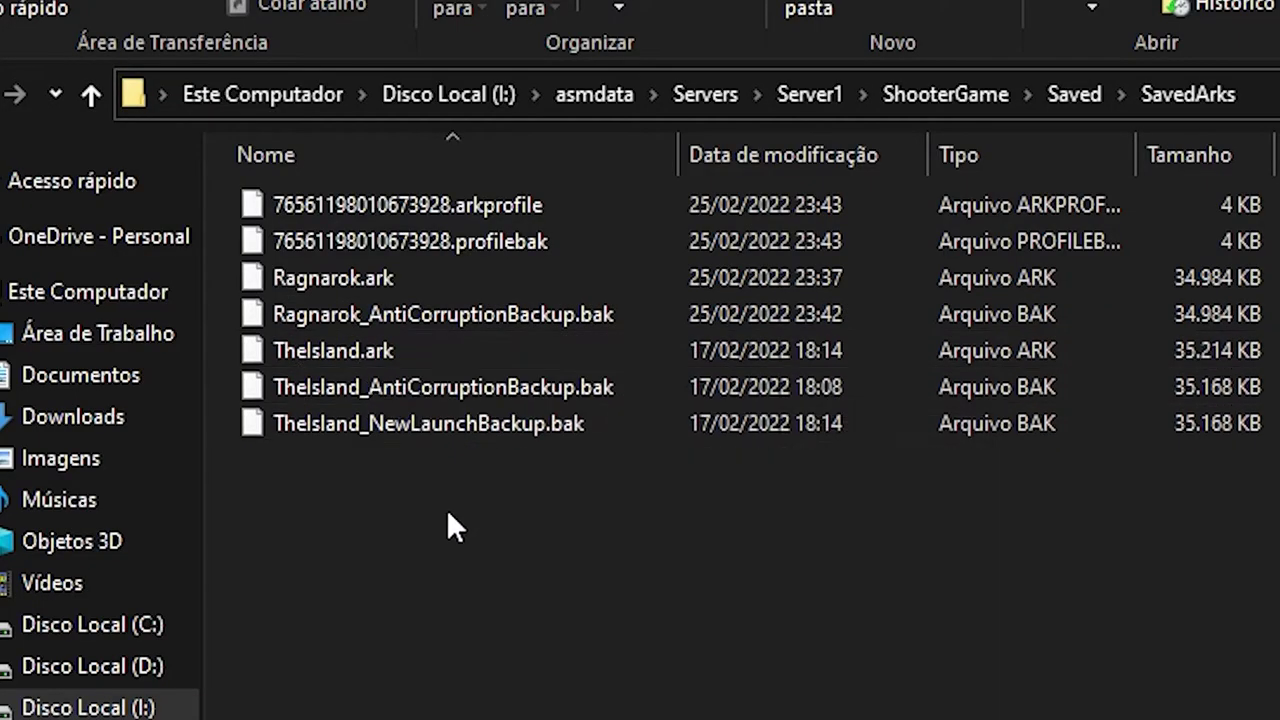
Select the three TheIsland save files in SavedArks and delete them.
drag(484, 478, 368, 360)
drag(1255, 328, 1126, 252)
drag(530, 520, 334, 363)
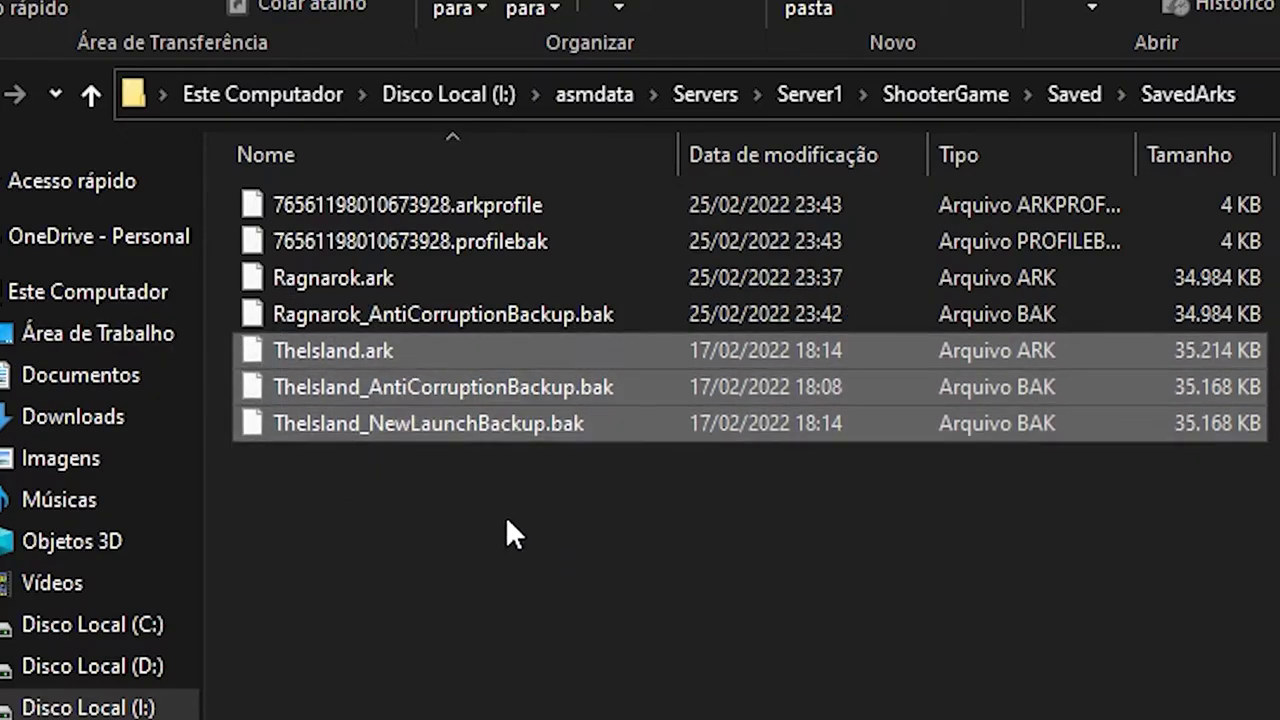
key(Delete)
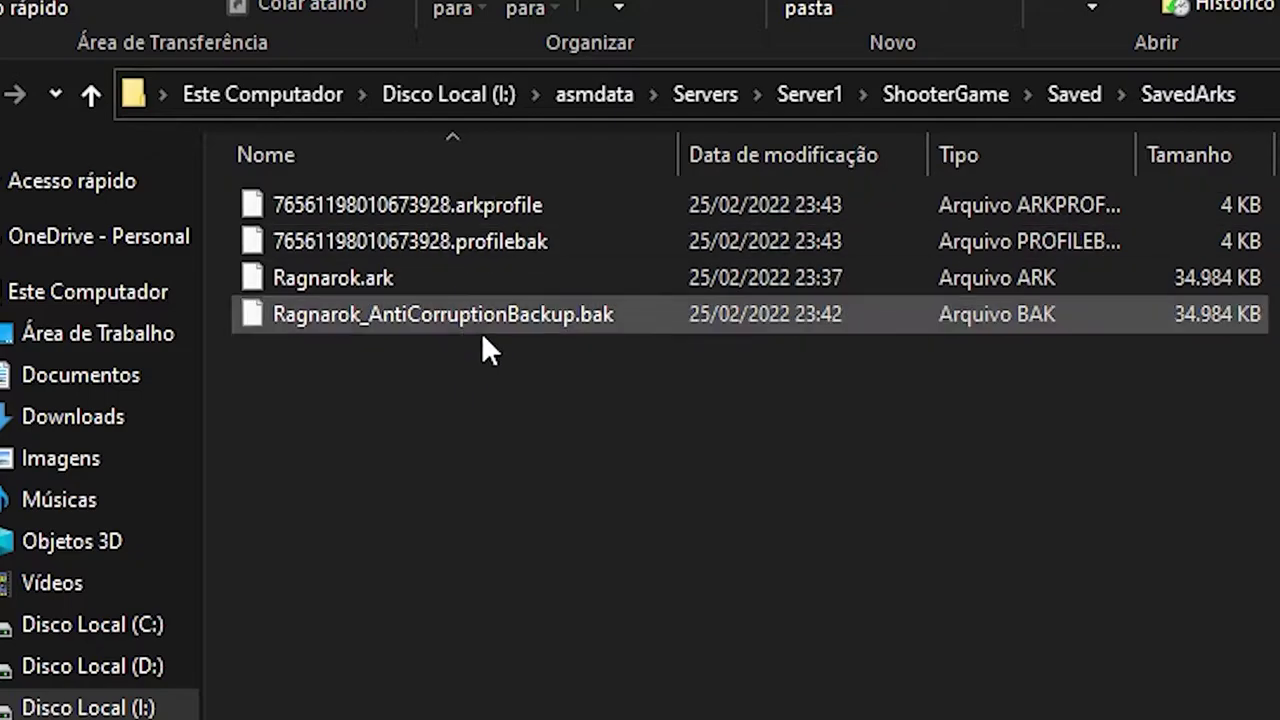
Try selecting the player .arkprofile and .profilebak files, ending with nothing selected.
click(499, 200)
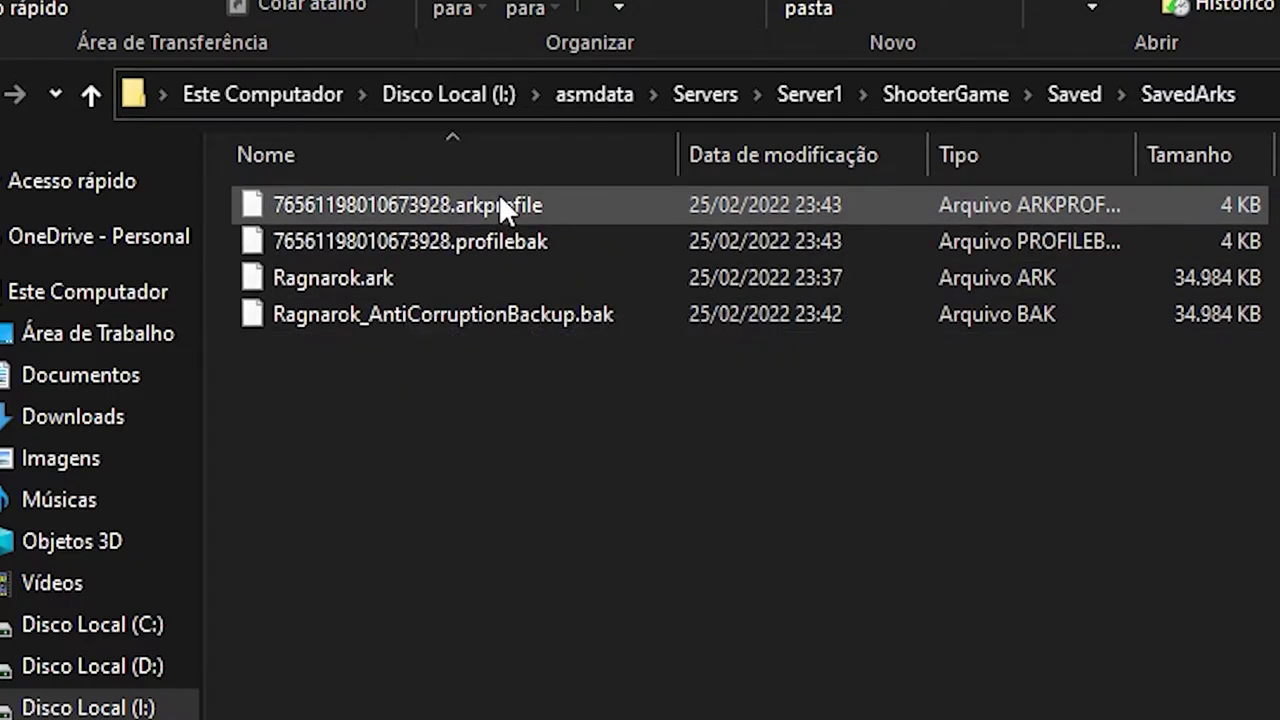
shift+click(474, 248)
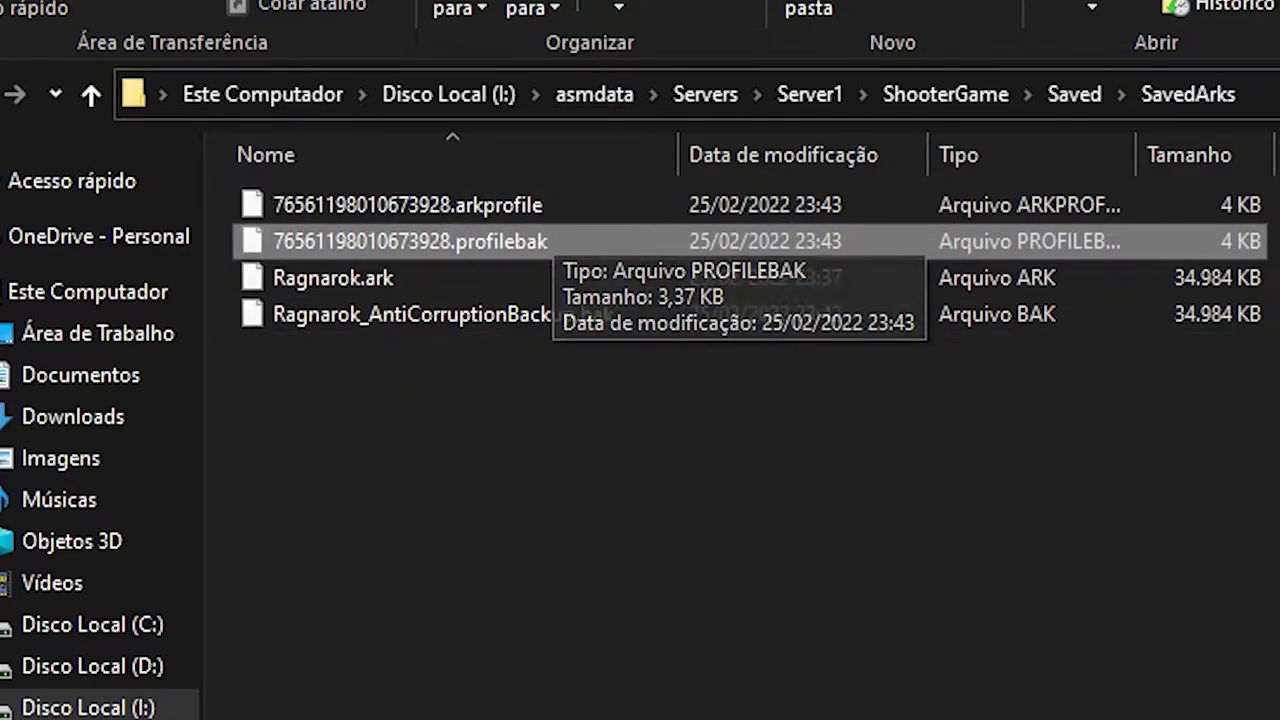
shift+click(454, 240)
click(481, 204)
shift+click(488, 242)
click(495, 203)
shift+click(495, 238)
click(471, 249)
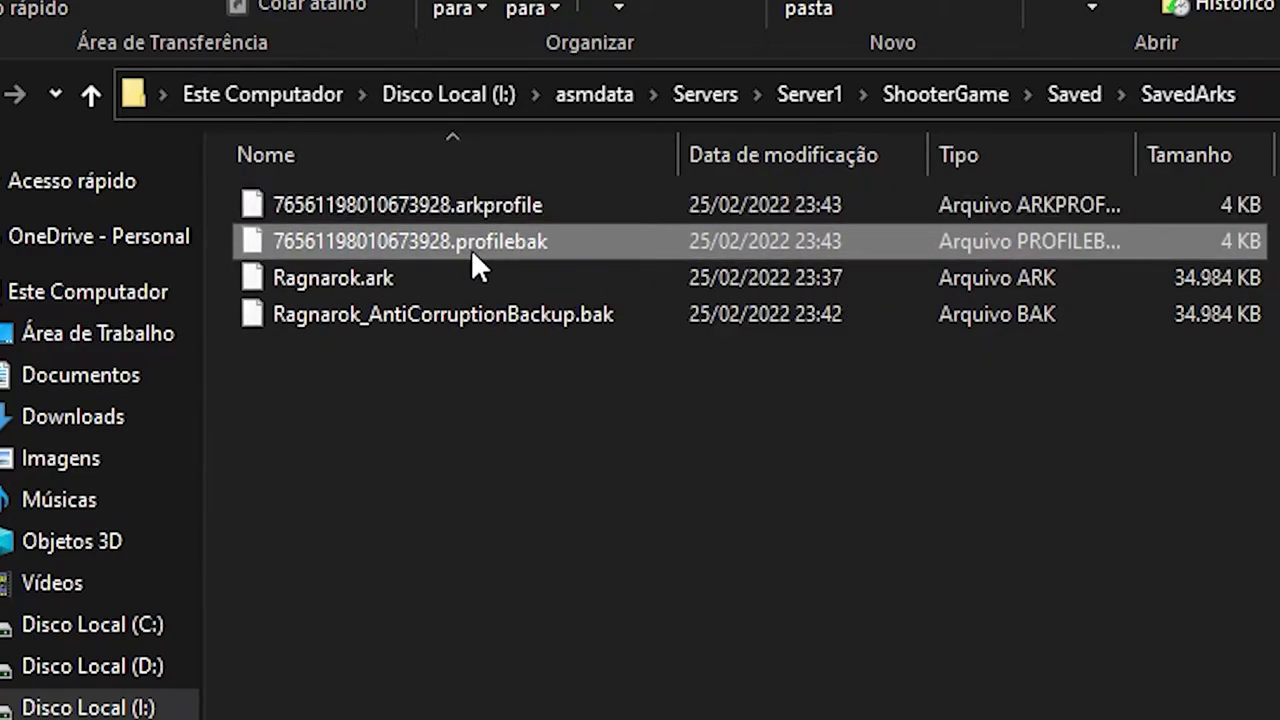
shift+click(461, 205)
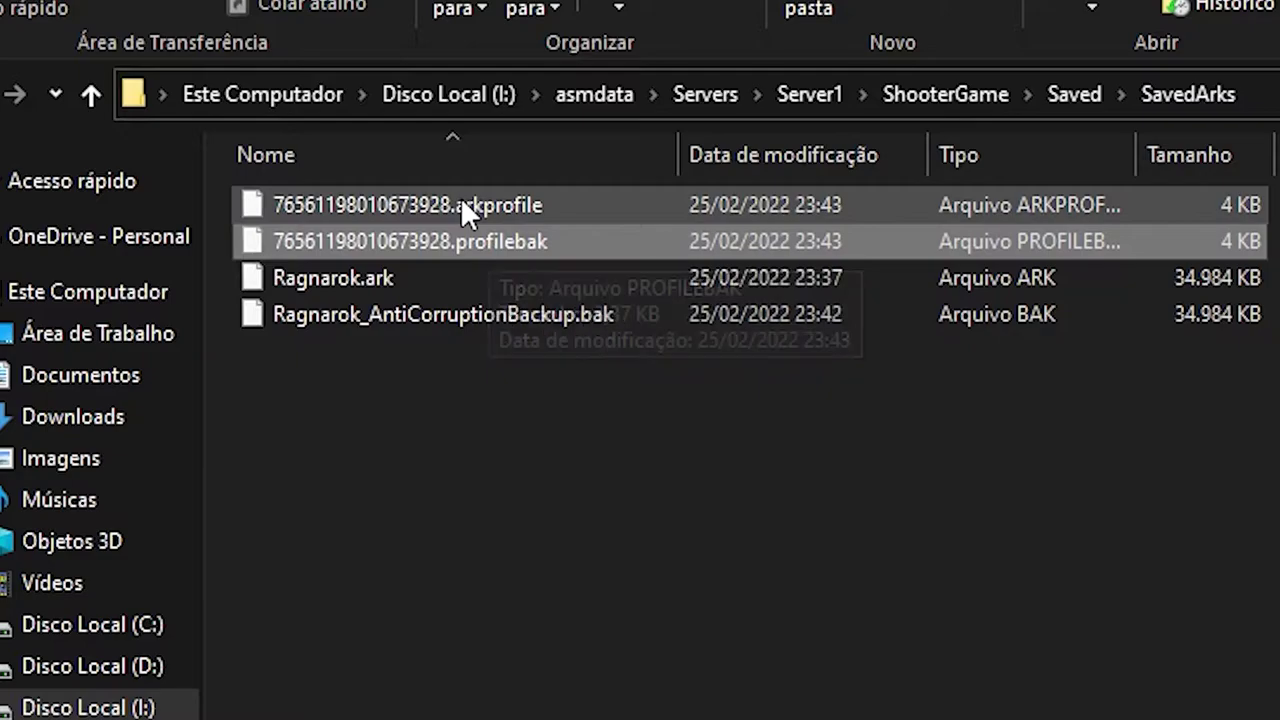
click(490, 204)
click(500, 240)
shift+click(520, 204)
click(457, 240)
click(649, 375)
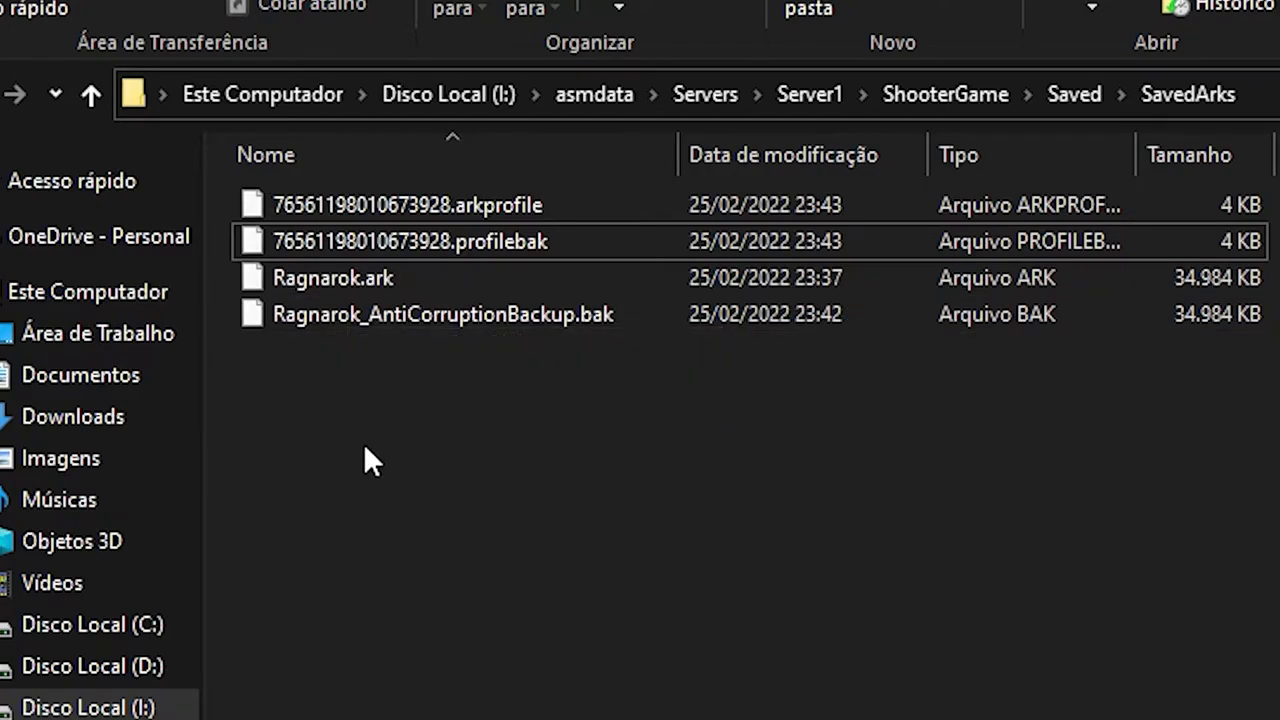
Select the folder's files, then begin renaming the .profilebak file and leave its name unchanged.
key(ctrl+a)
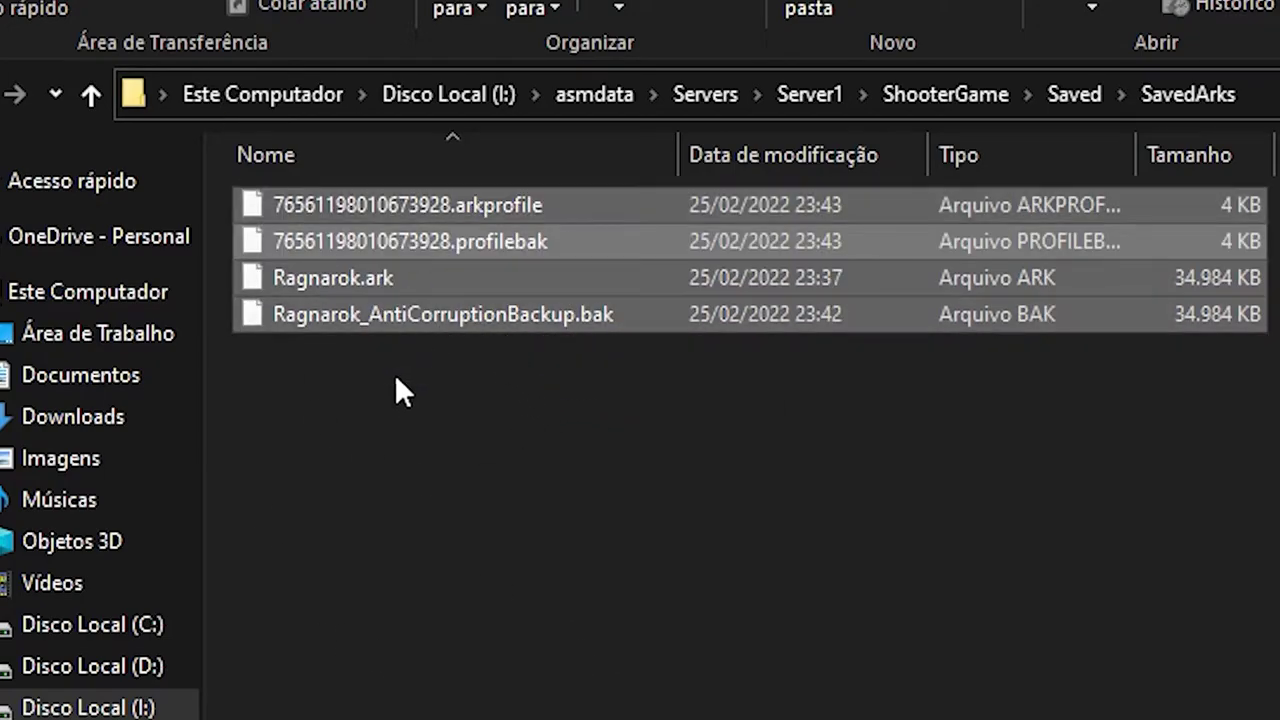
click(429, 457)
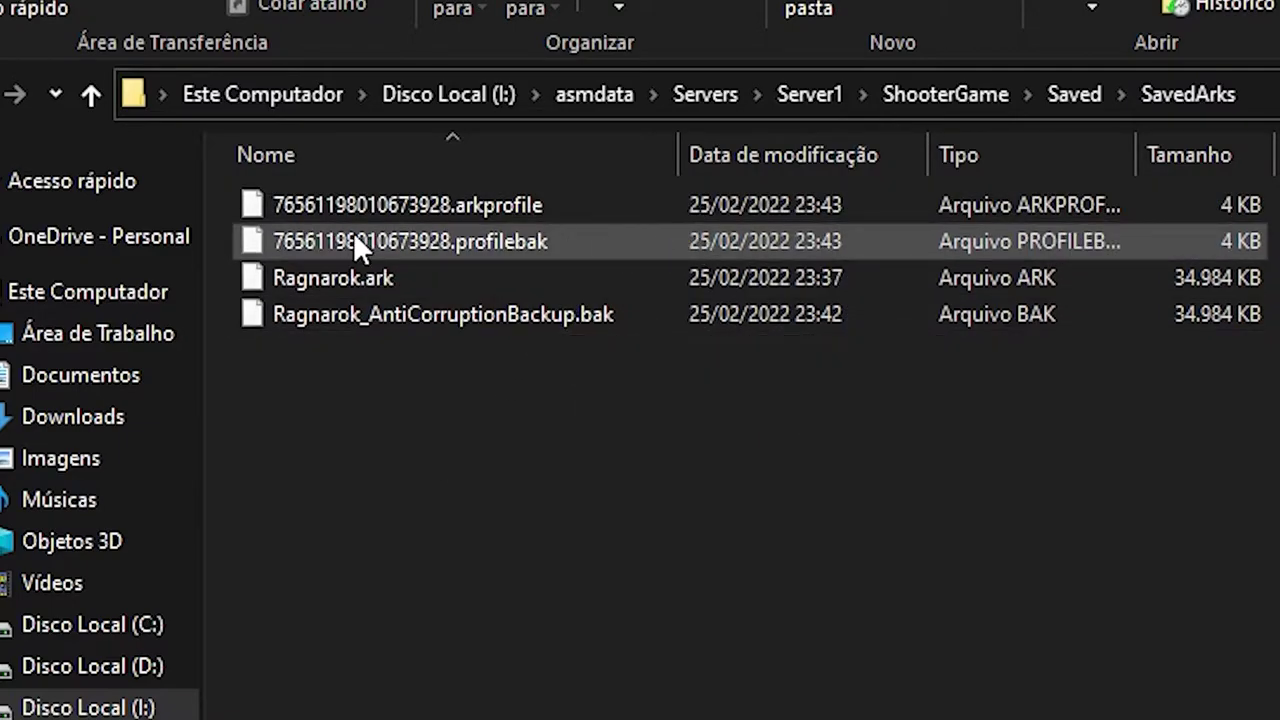
click(300, 243)
click(440, 243)
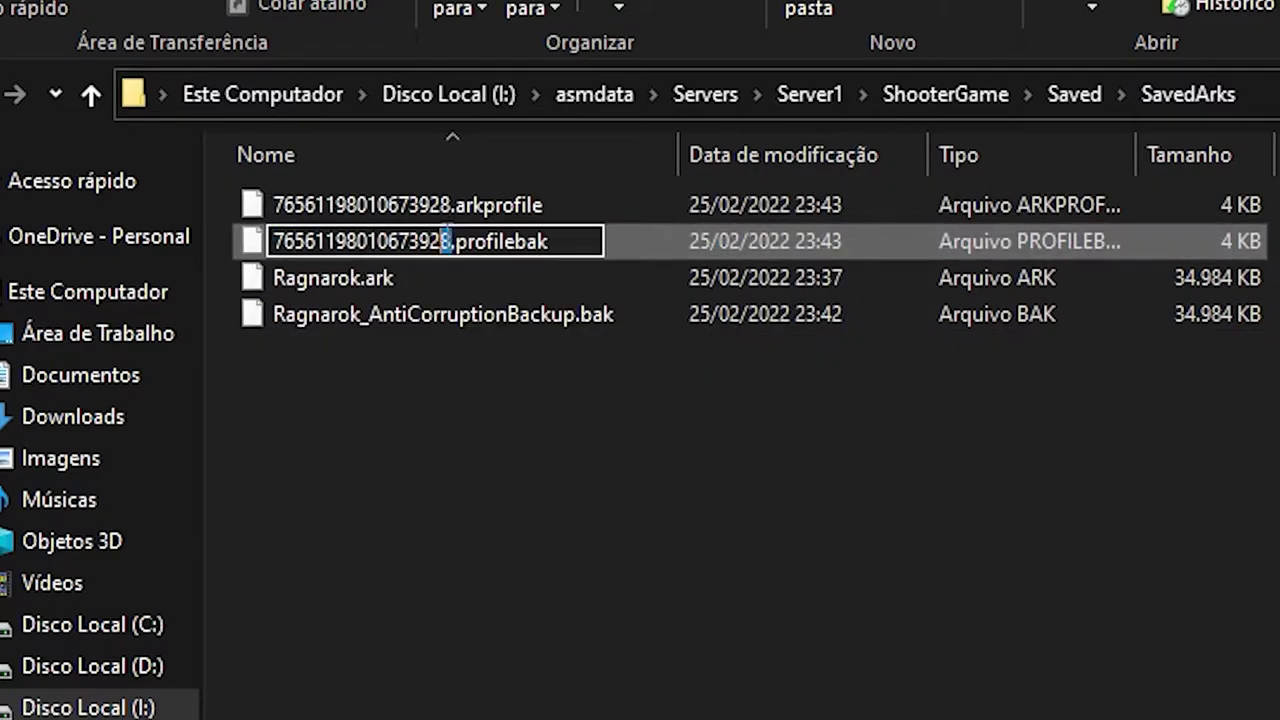
click(433, 377)
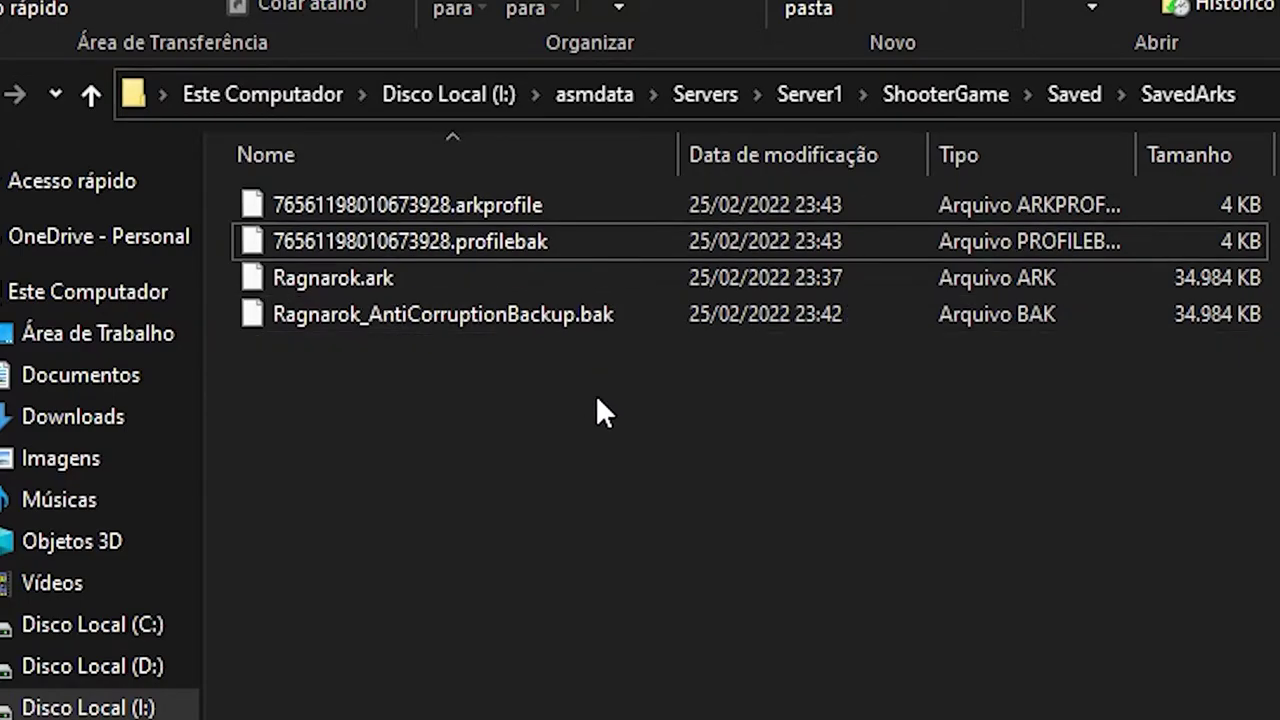
Delete Ragnarok.ark and its anti-corruption backup, undo the deletion, and close the server console.
drag(578, 484, 305, 280)
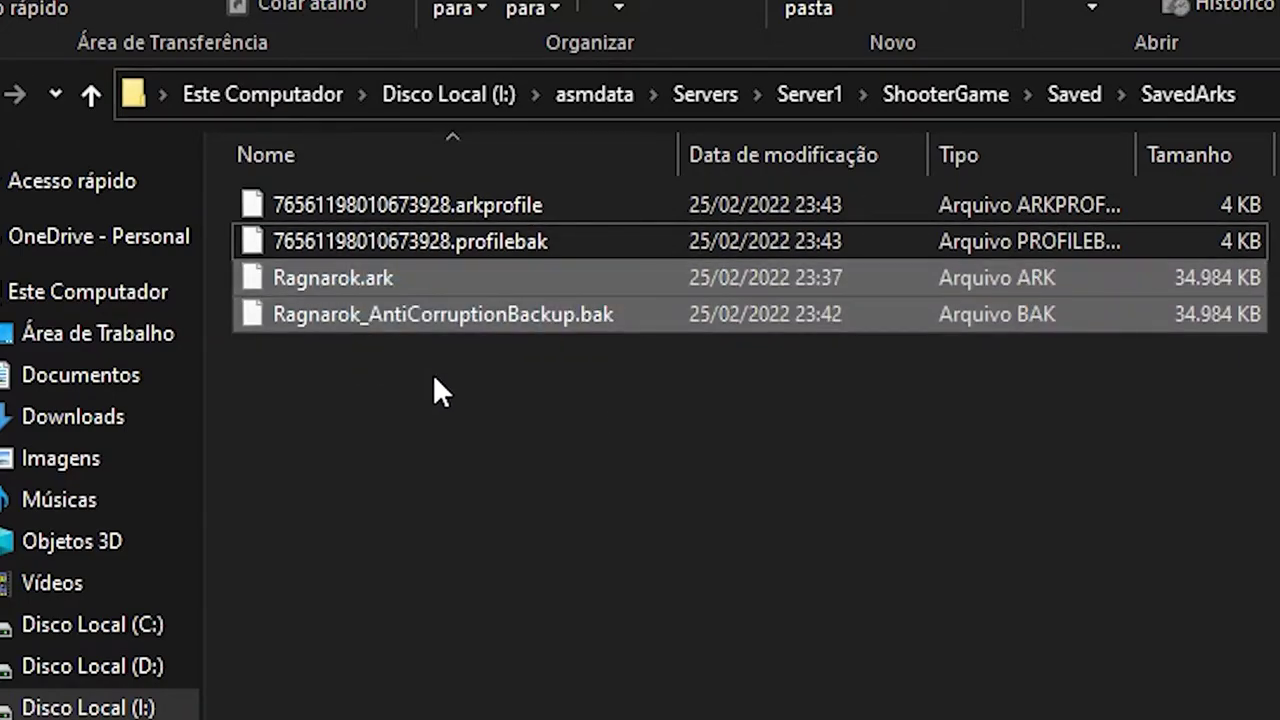
key(Delete)
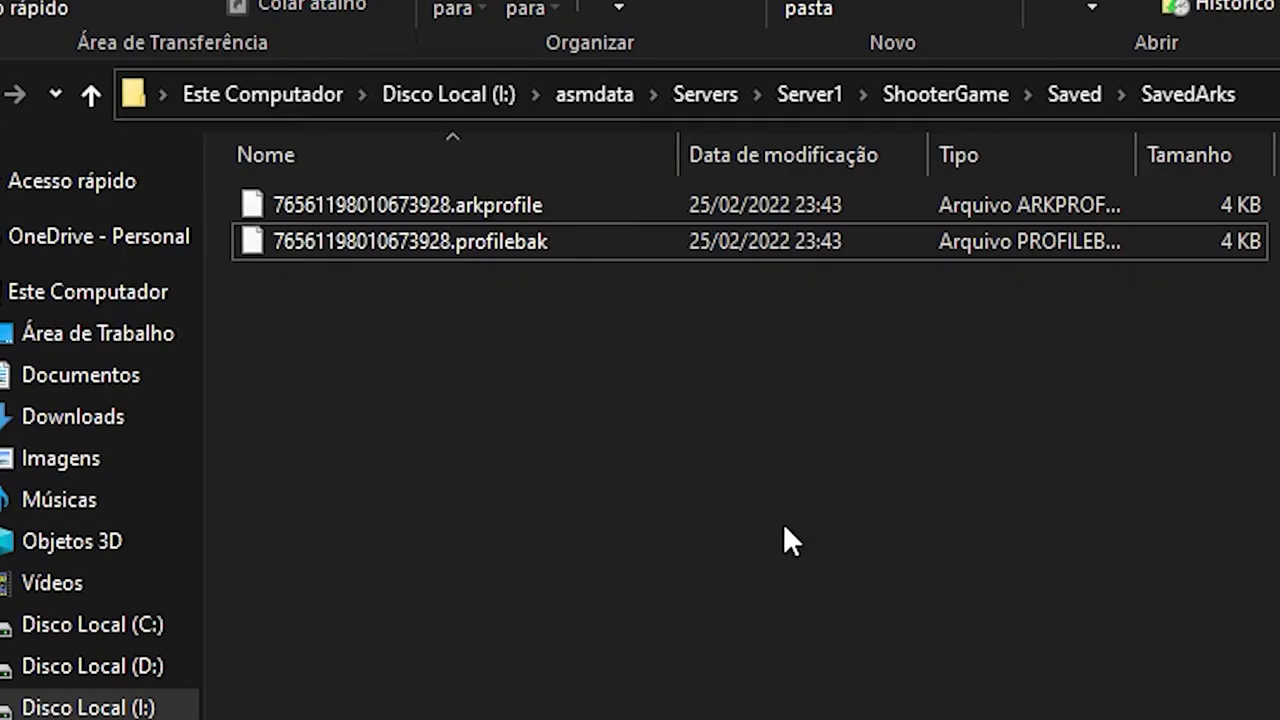
key(ctrl+z)
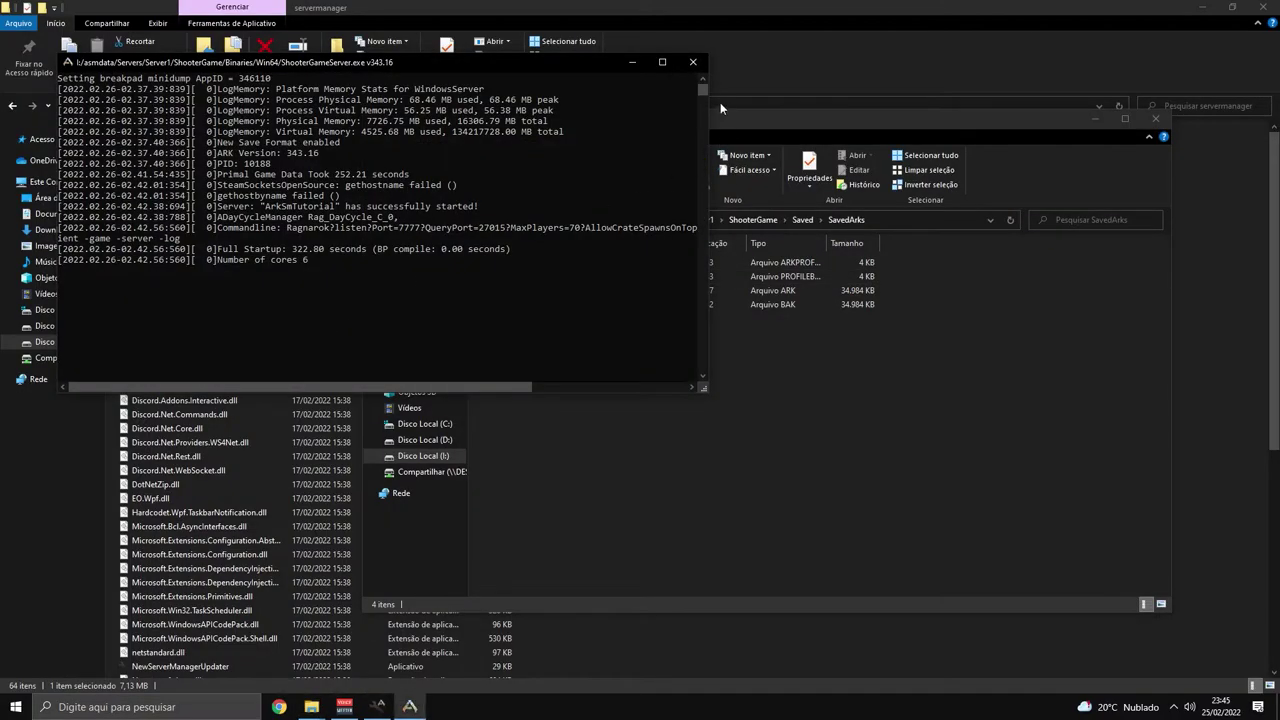
click(693, 62)
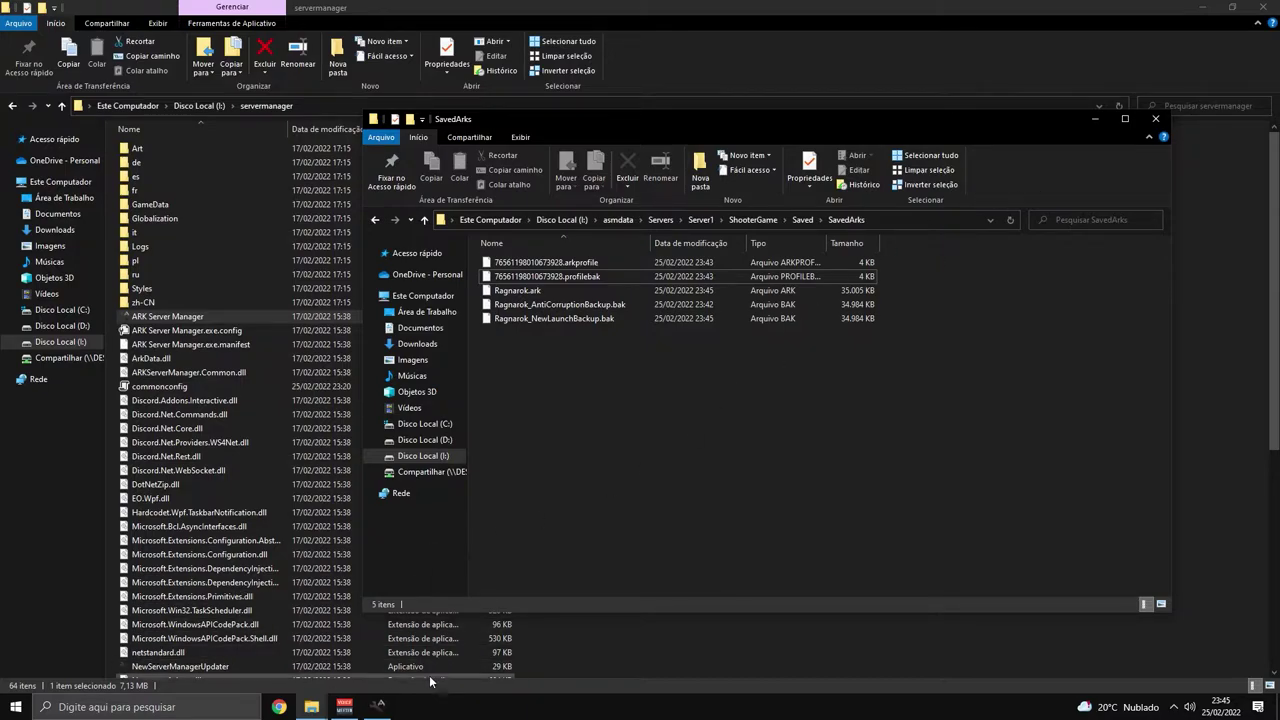
Return to ARK Server Manager's ragnarok profile and scroll down to Server Options.
click(378, 705)
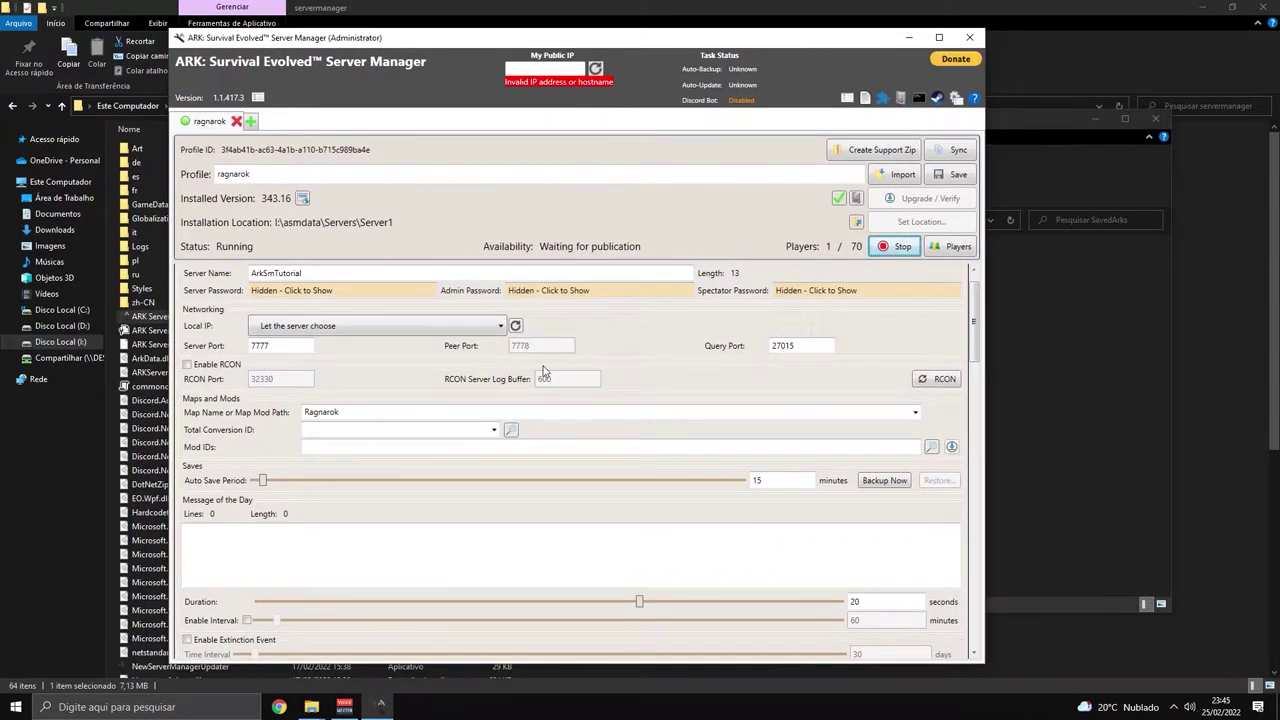
scroll(530, 509, down, 1)
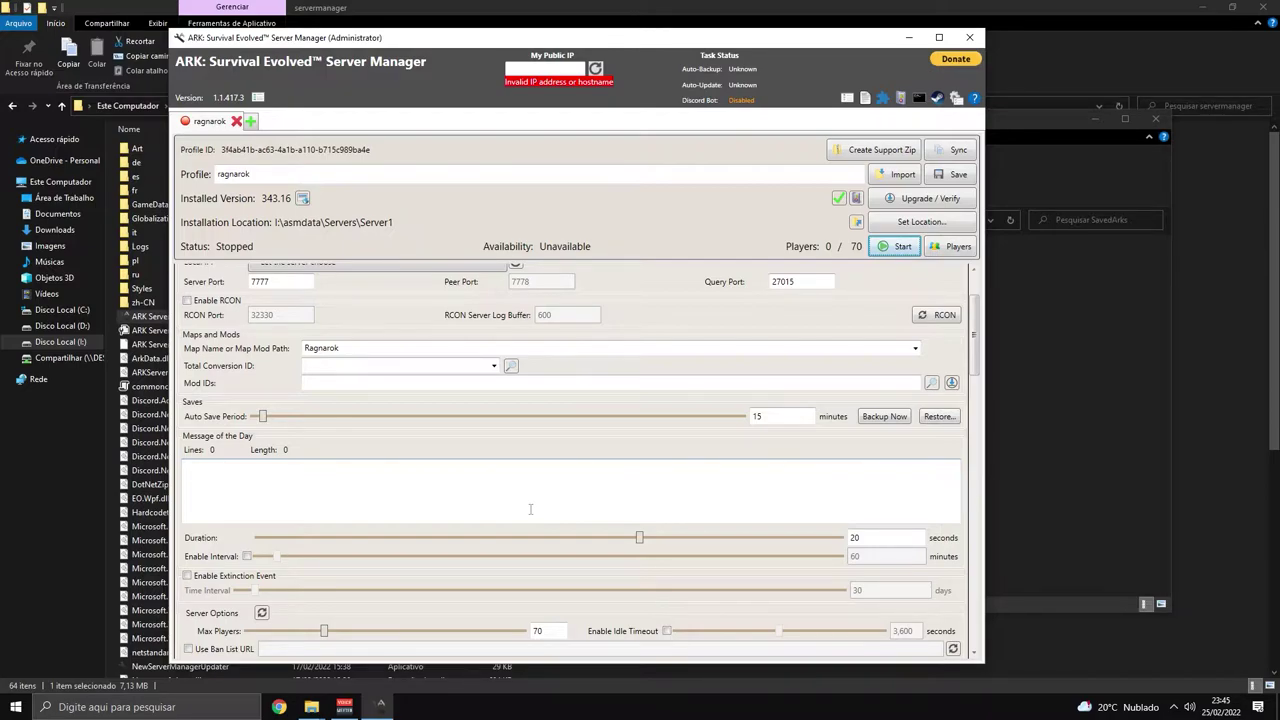
scroll(530, 509, down, 5)
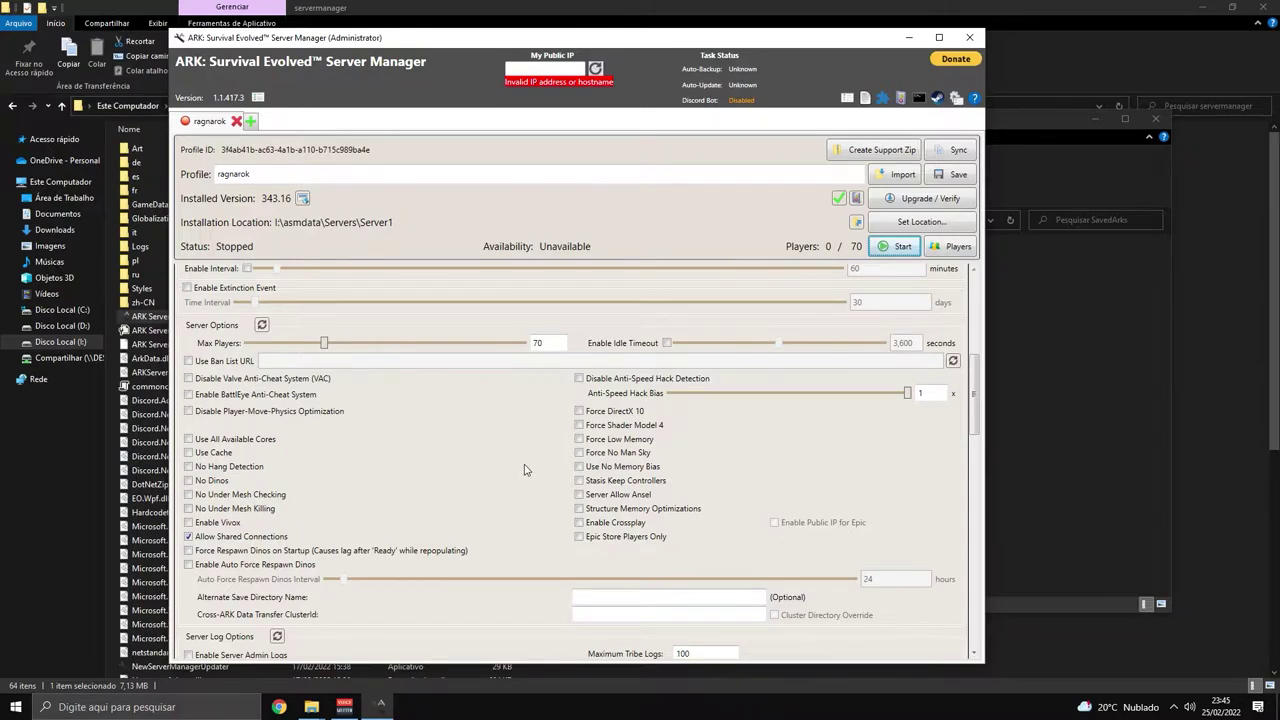
scroll(525, 470, down, 2)
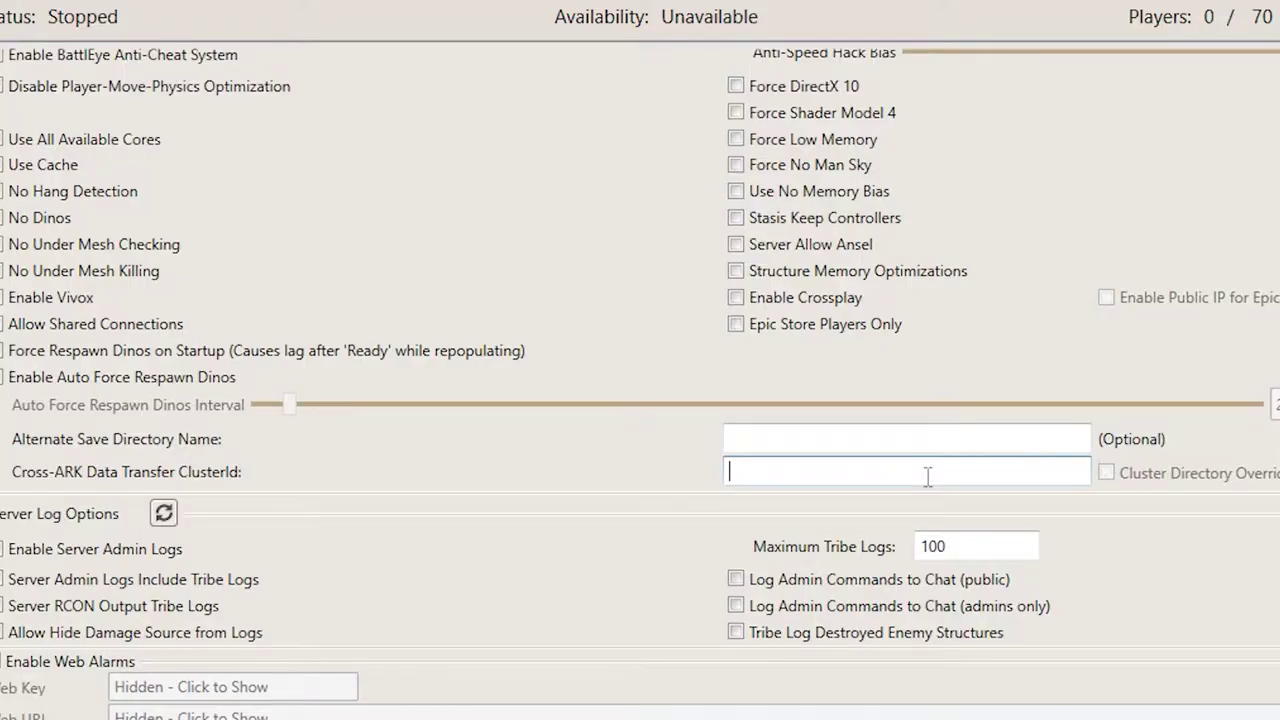
Enter g5fd1g65fd1g65fd1g56fd1g65 as the Cross-ARK ClusterId and tick Cluster Directory Override.
click(679, 489)
text(g5fd1g65fd1g65fd1g56fd1g65)
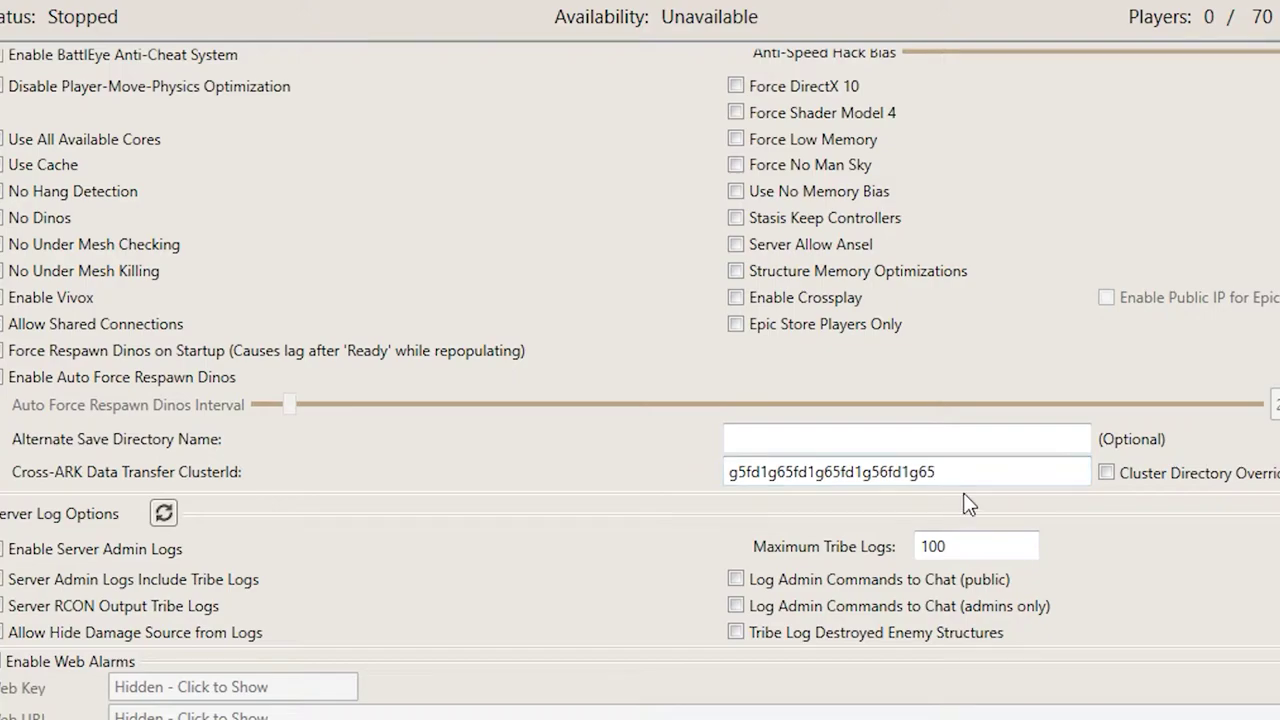
drag(953, 469, 627, 459)
click(617, 503)
double_click(736, 472)
click(950, 472)
drag(991, 473, 623, 480)
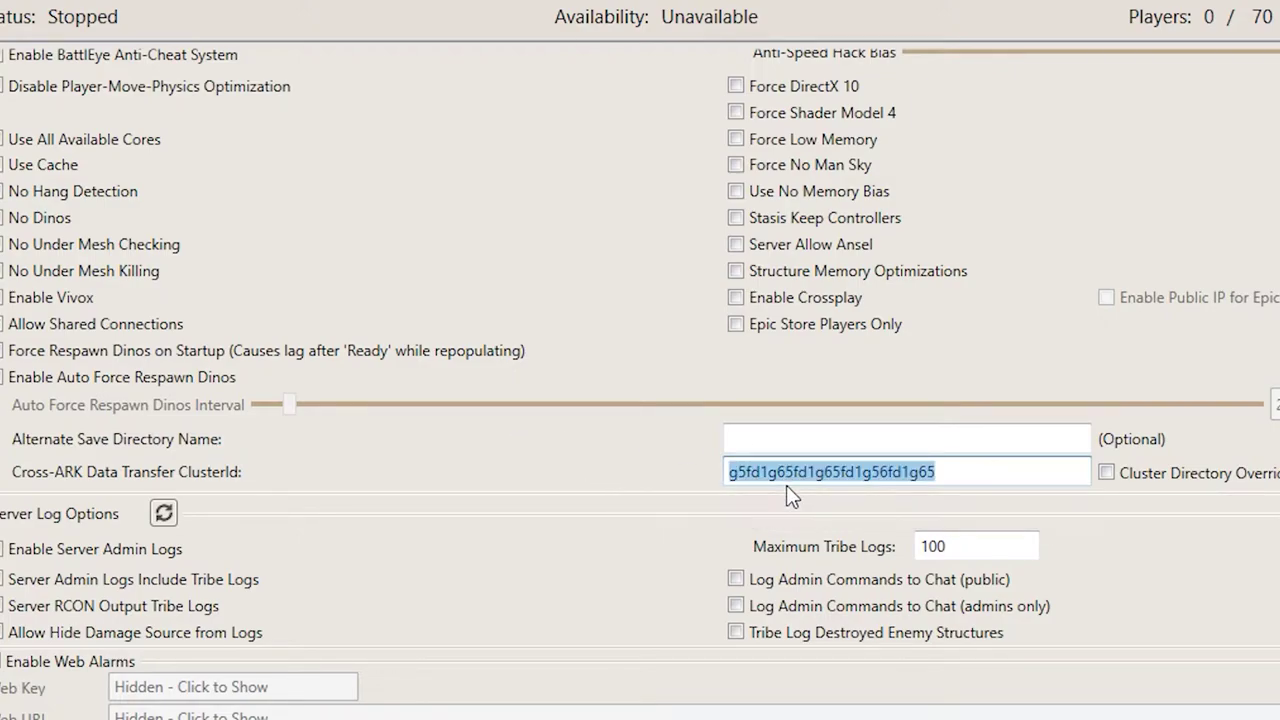
click(1106, 473)
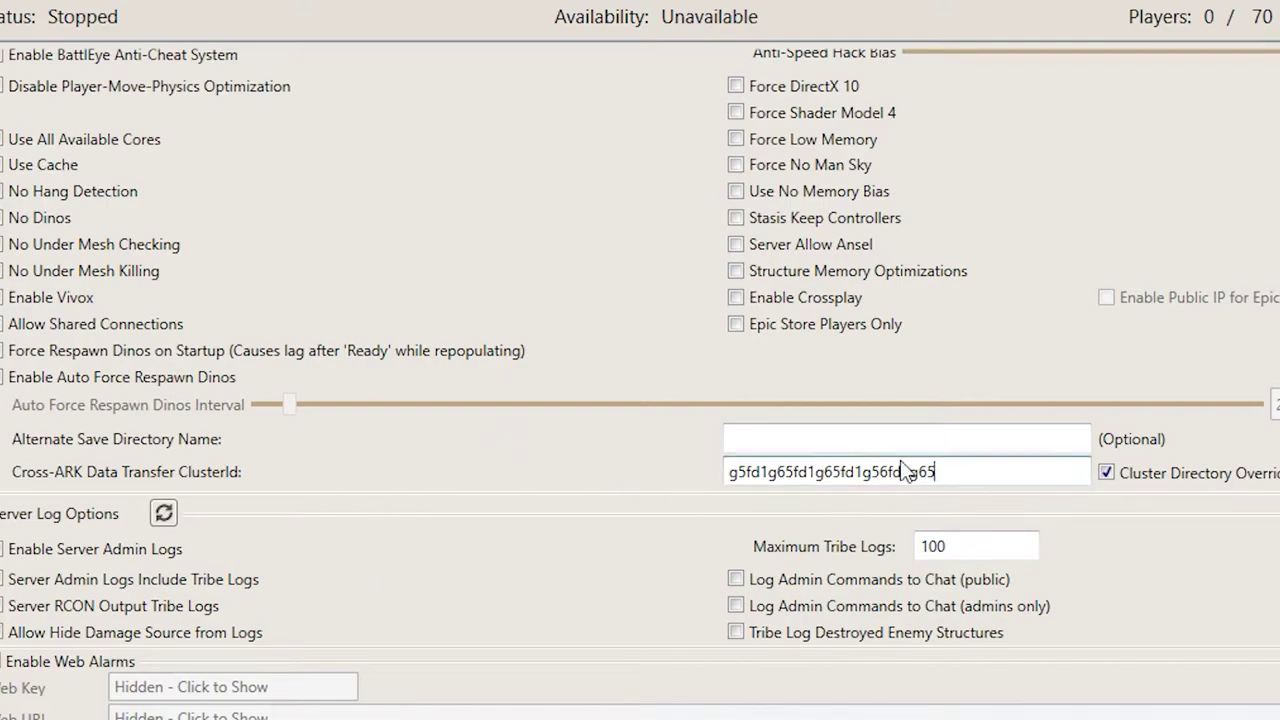
drag(943, 471, 675, 485)
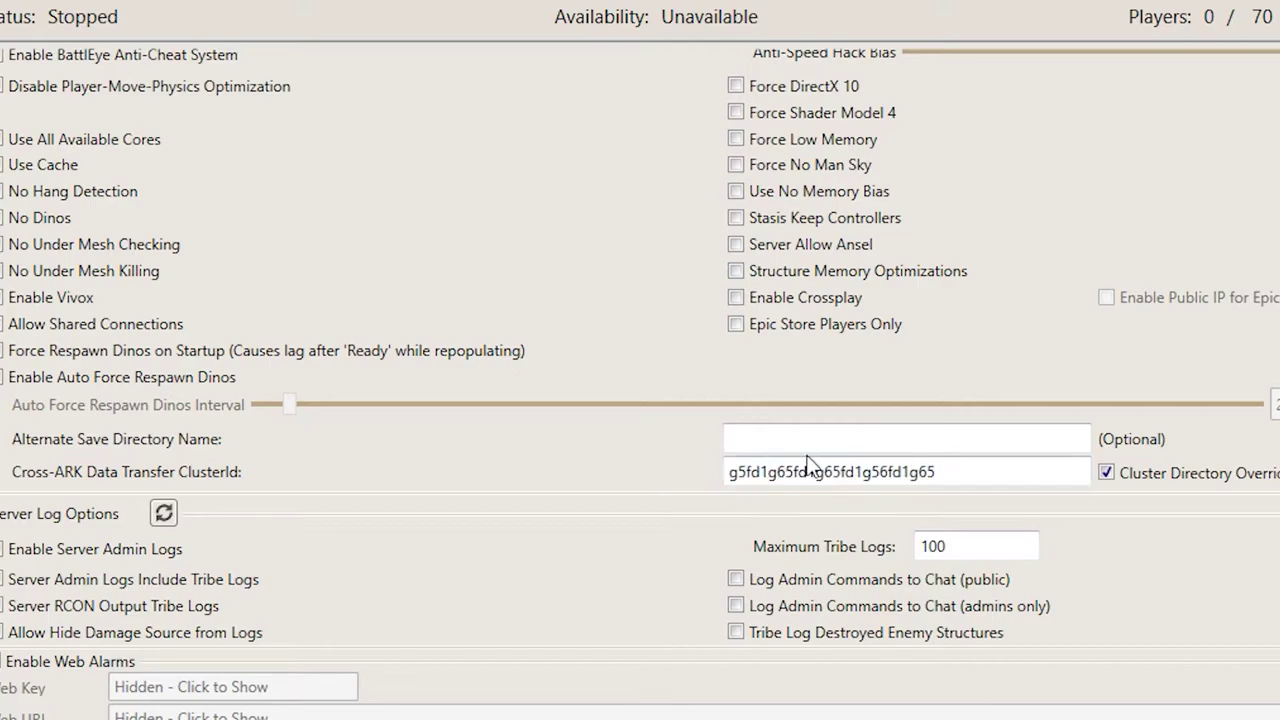
double_click(936, 470)
click(594, 472)
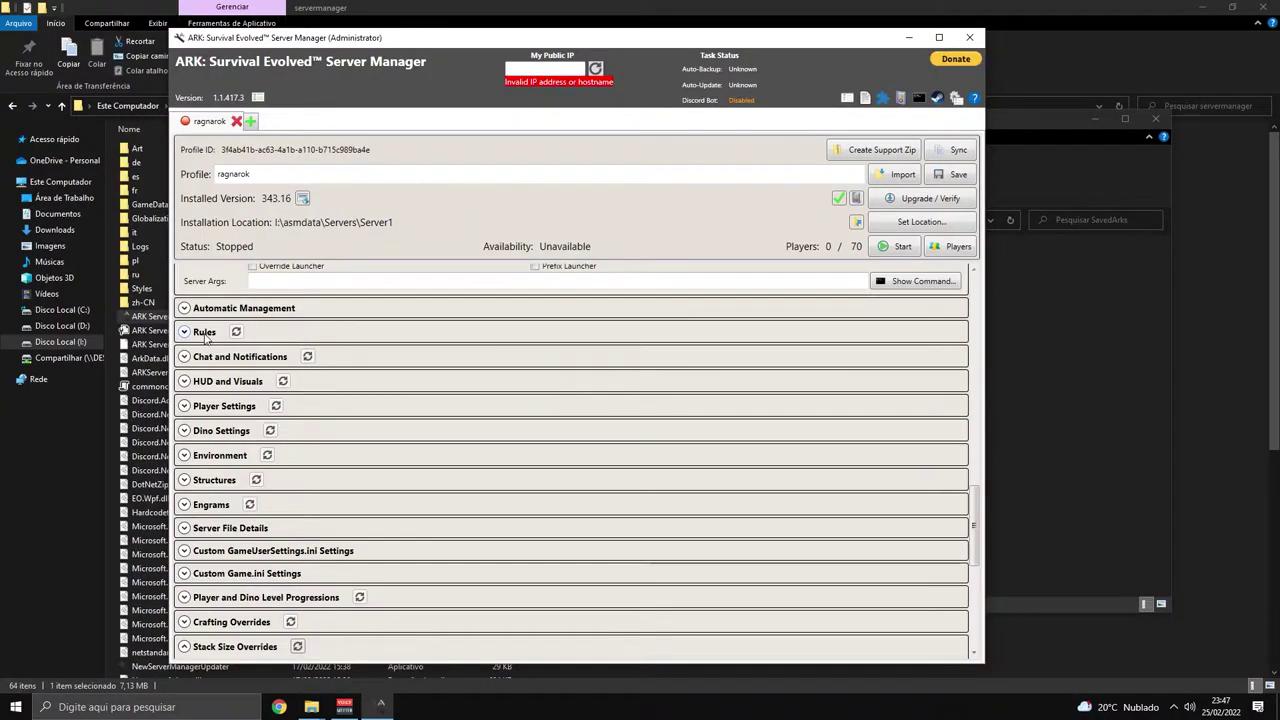
In the Rules section, tick Enable Tribute Downloads, leaving survivor, item and dino download blocks on.
click(206, 338)
scroll(358, 393, down, 2)
scroll(358, 393, down, 6)
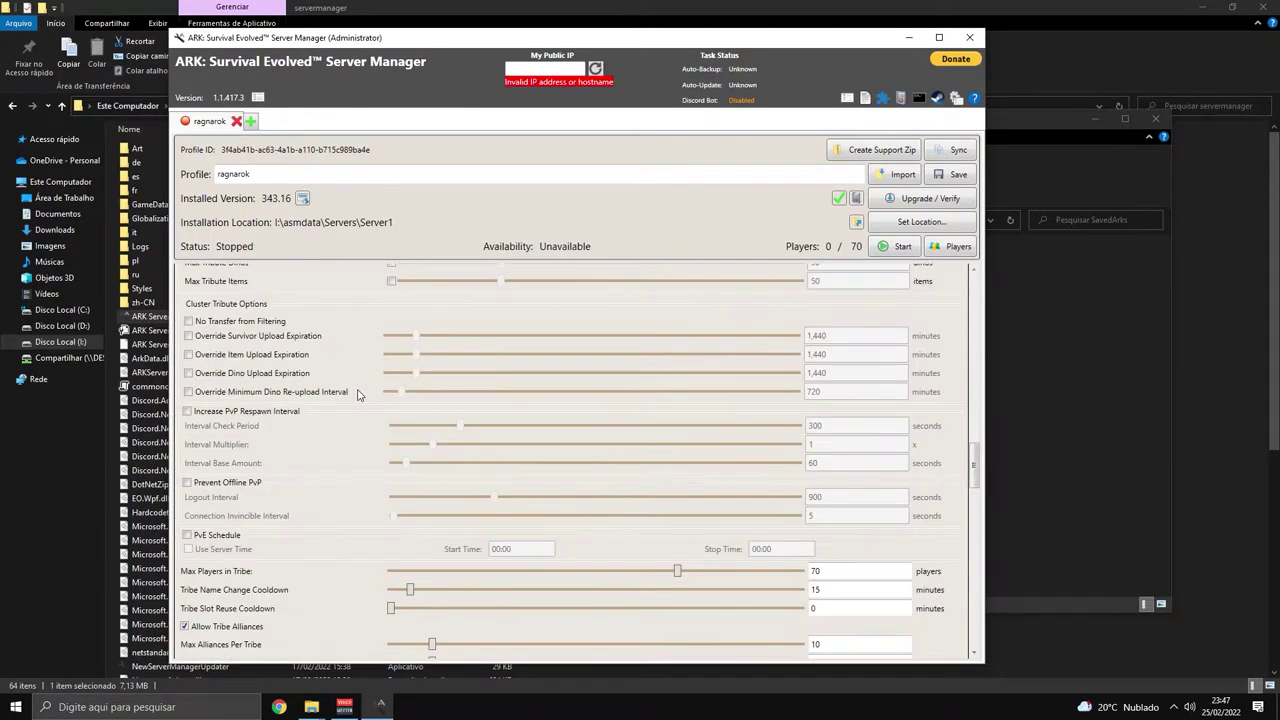
scroll(290, 470, up, 2)
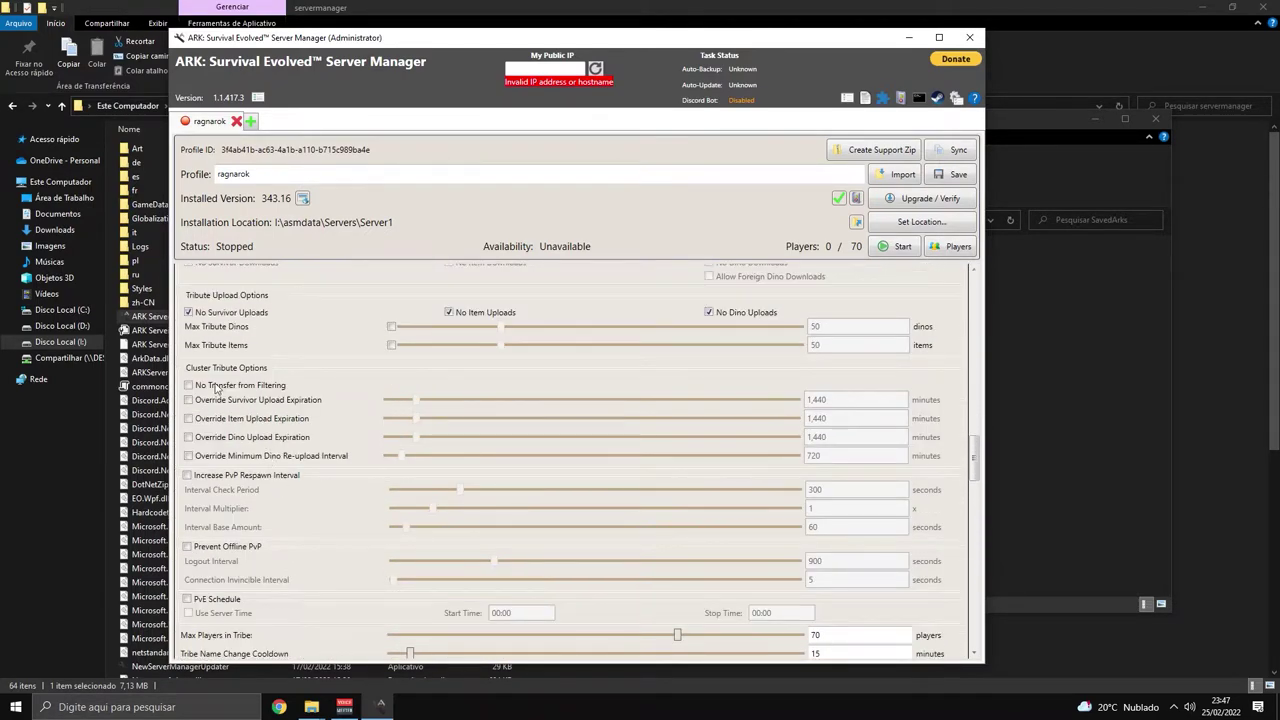
scroll(218, 389, up, 3)
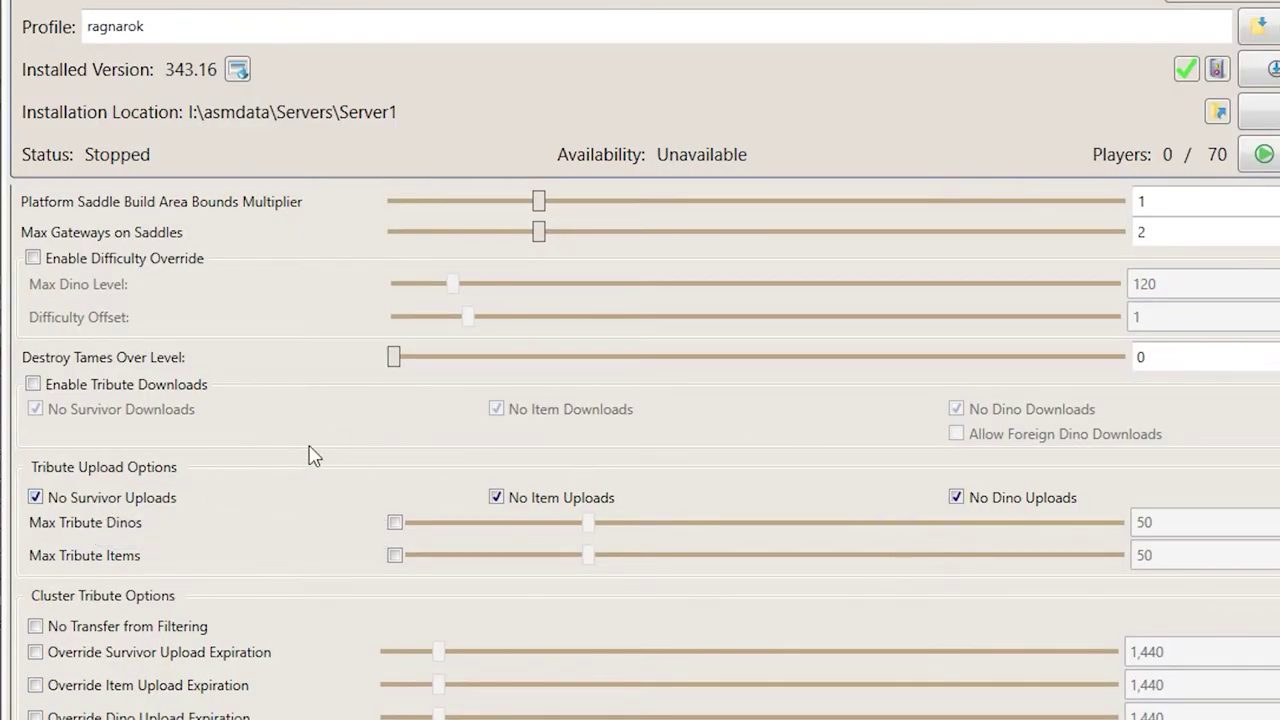
click(102, 386)
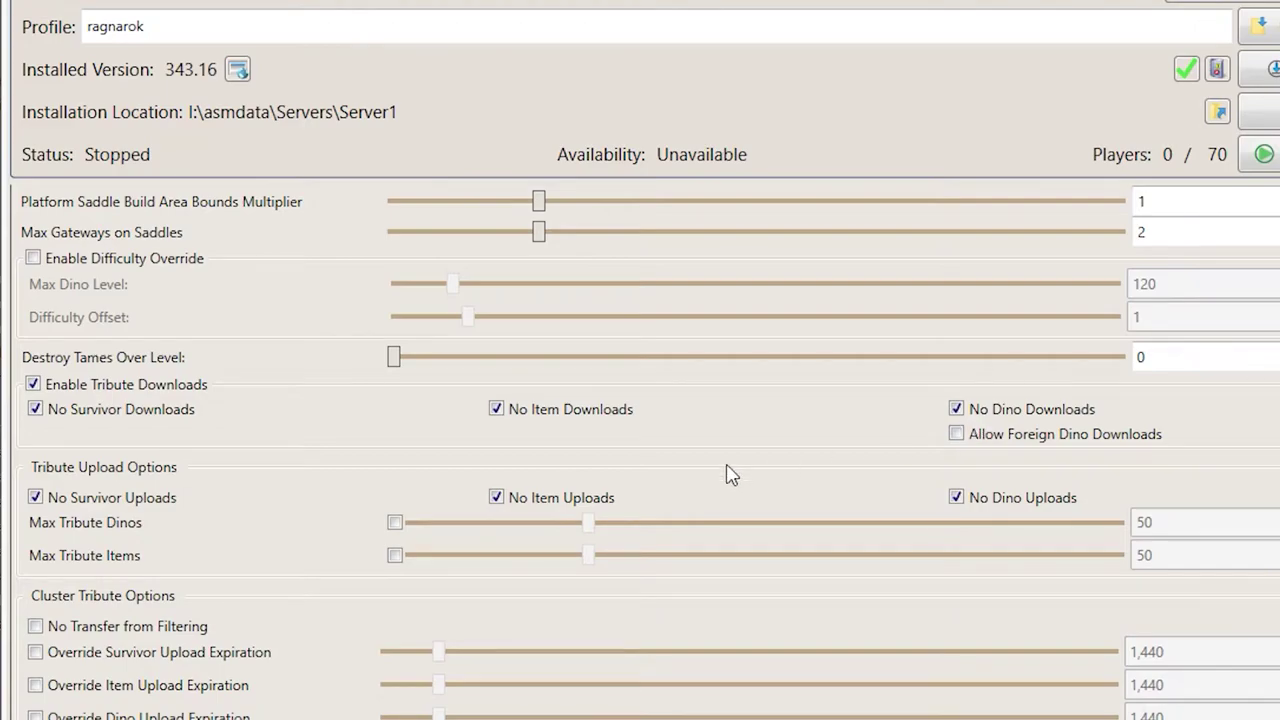
scroll(449, 549, up, 10)
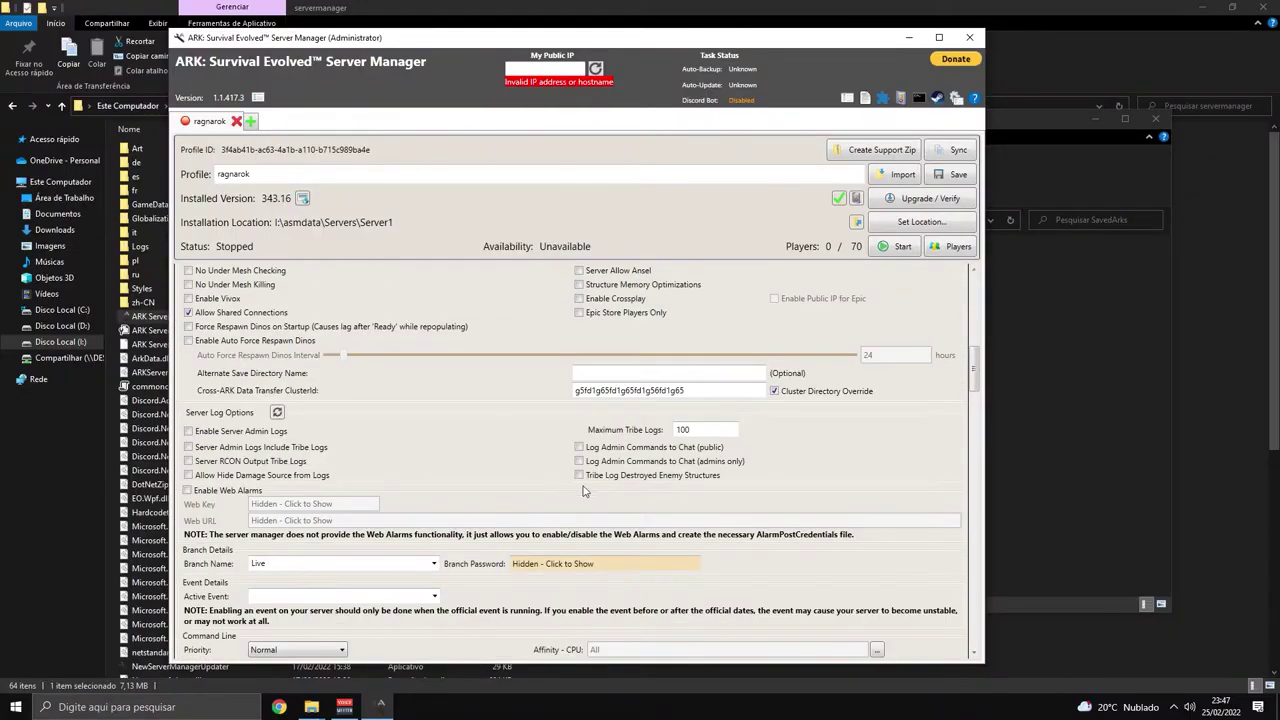
scroll(585, 491, up, 3)
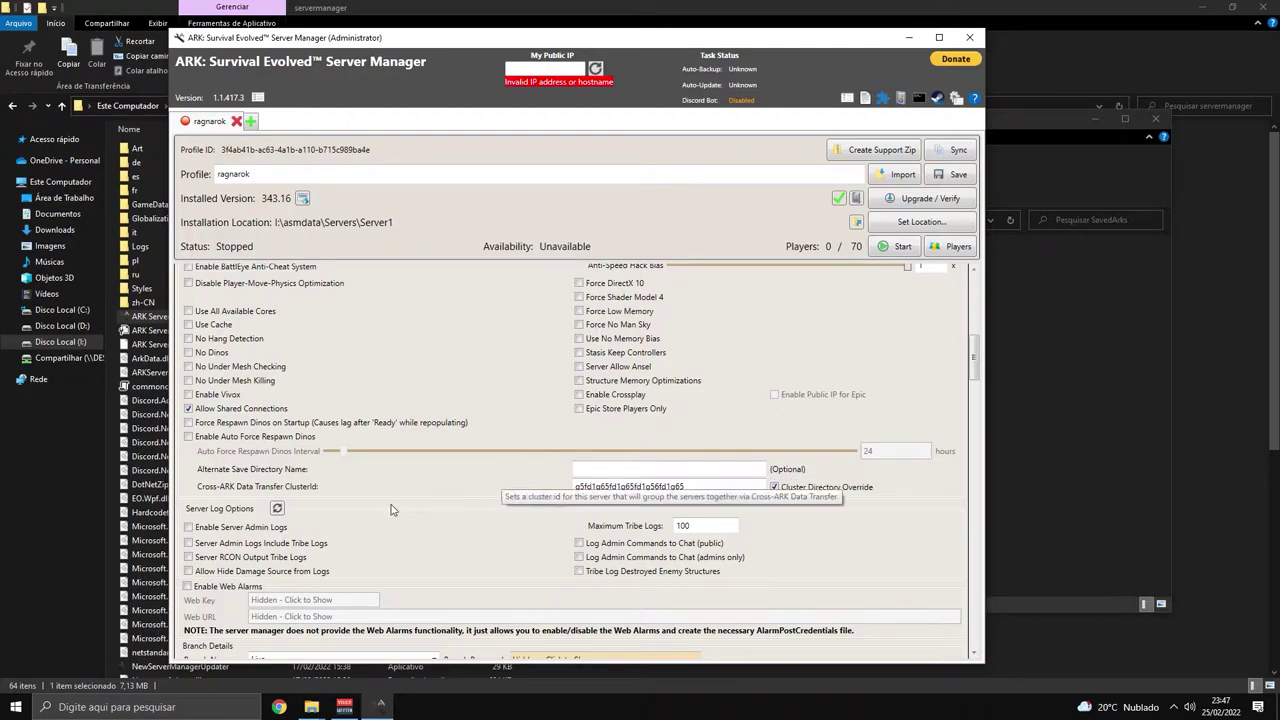
scroll(554, 504, down, 9)
scroll(554, 504, down, 3)
scroll(693, 422, up, 10)
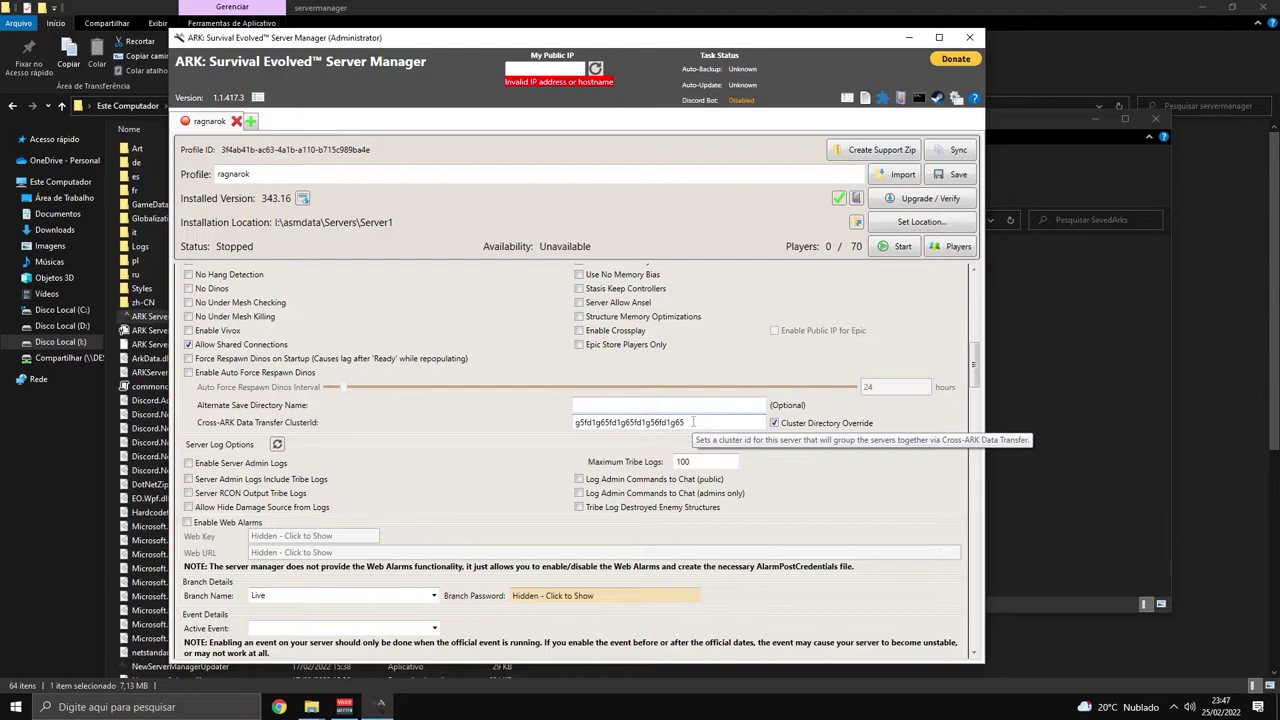
drag(693, 422, 572, 424)
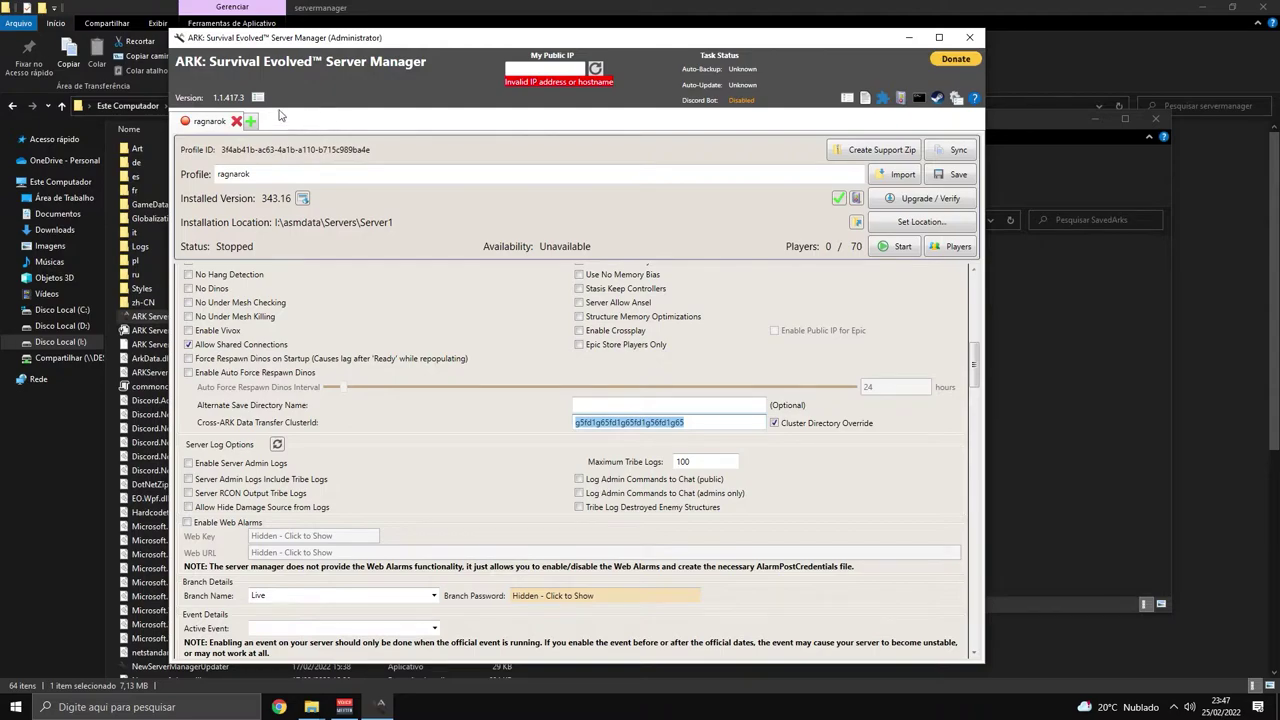
click(520, 421)
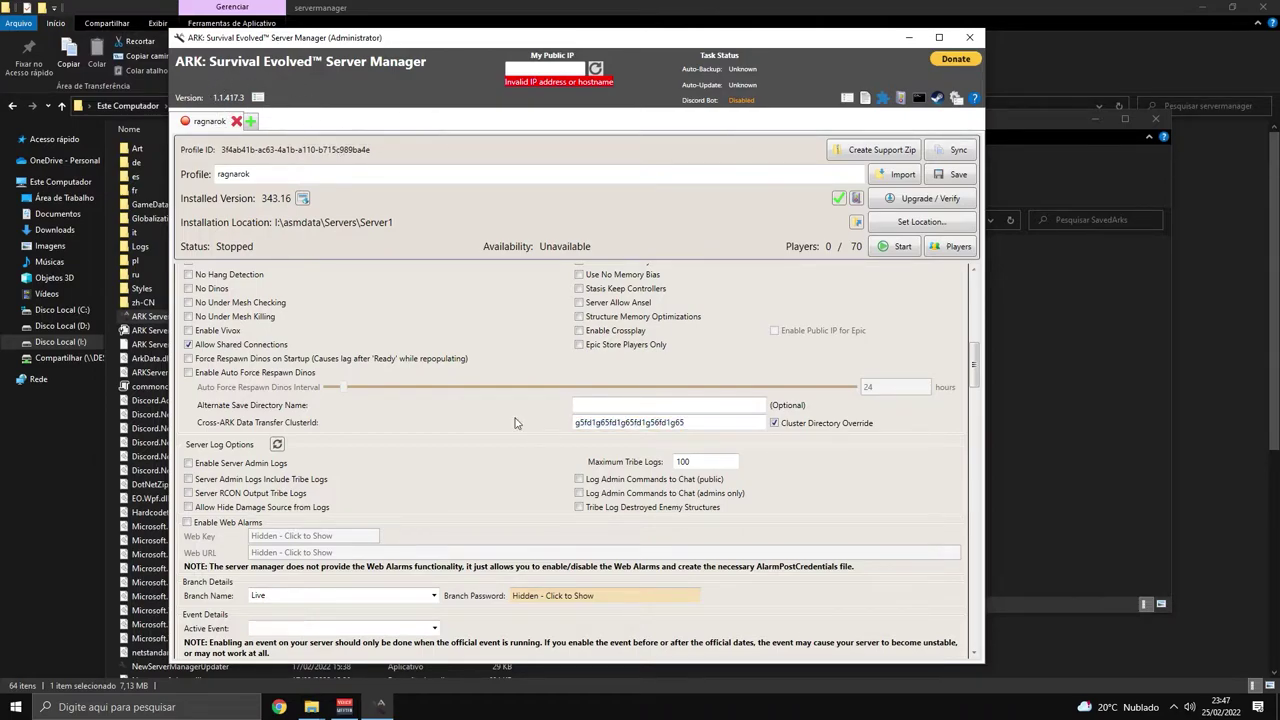
drag(714, 425, 548, 434)
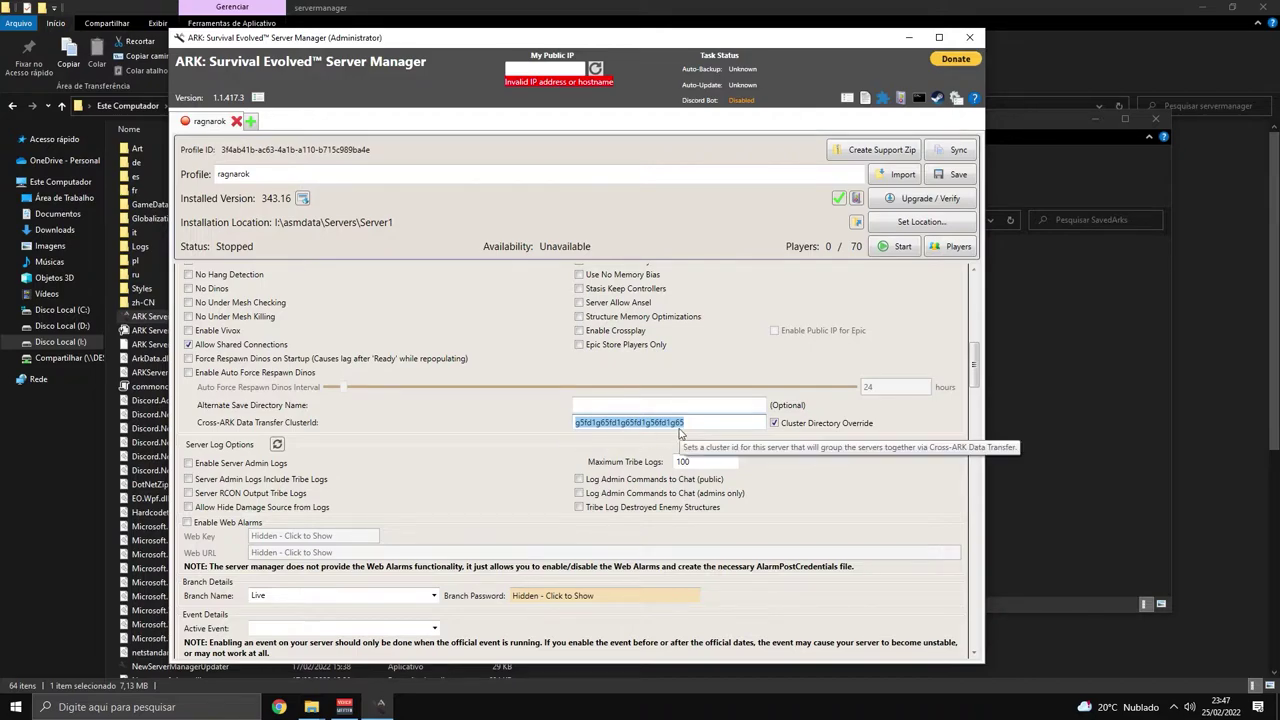
scroll(690, 435, down, 9)
scroll(740, 438, up, 8)
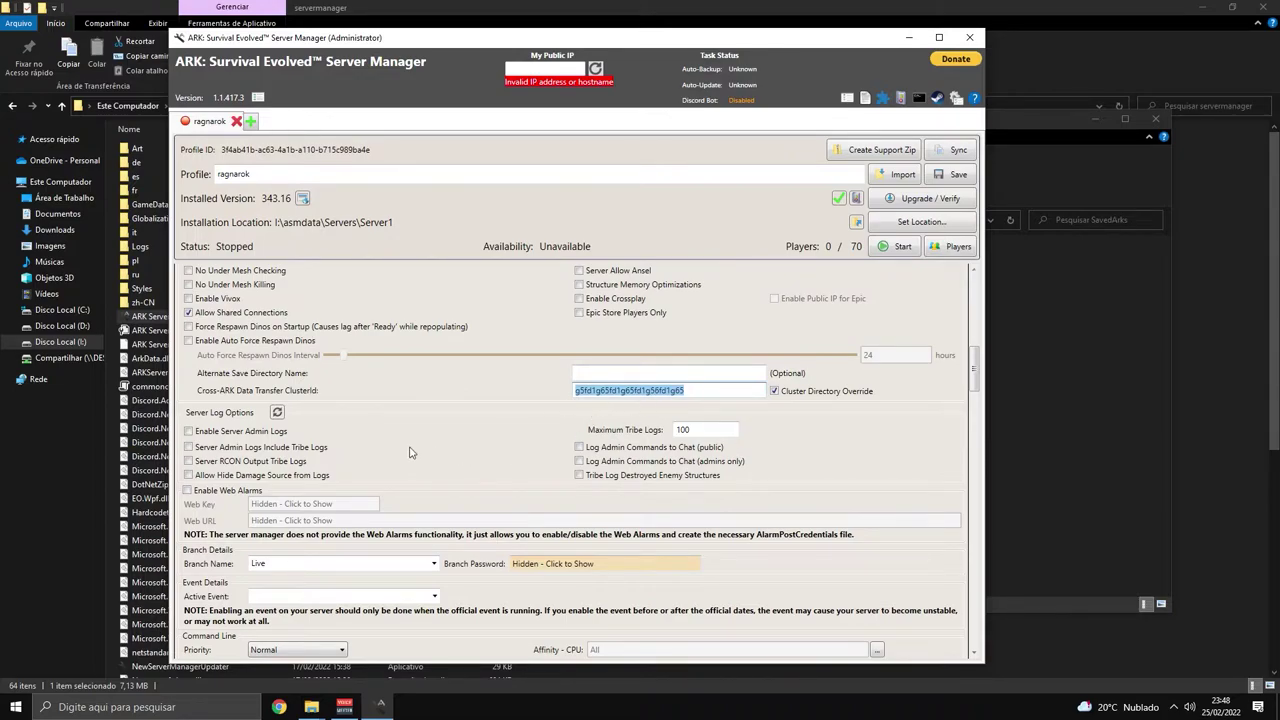
scroll(423, 451, down, 5)
scroll(390, 456, down, 5)
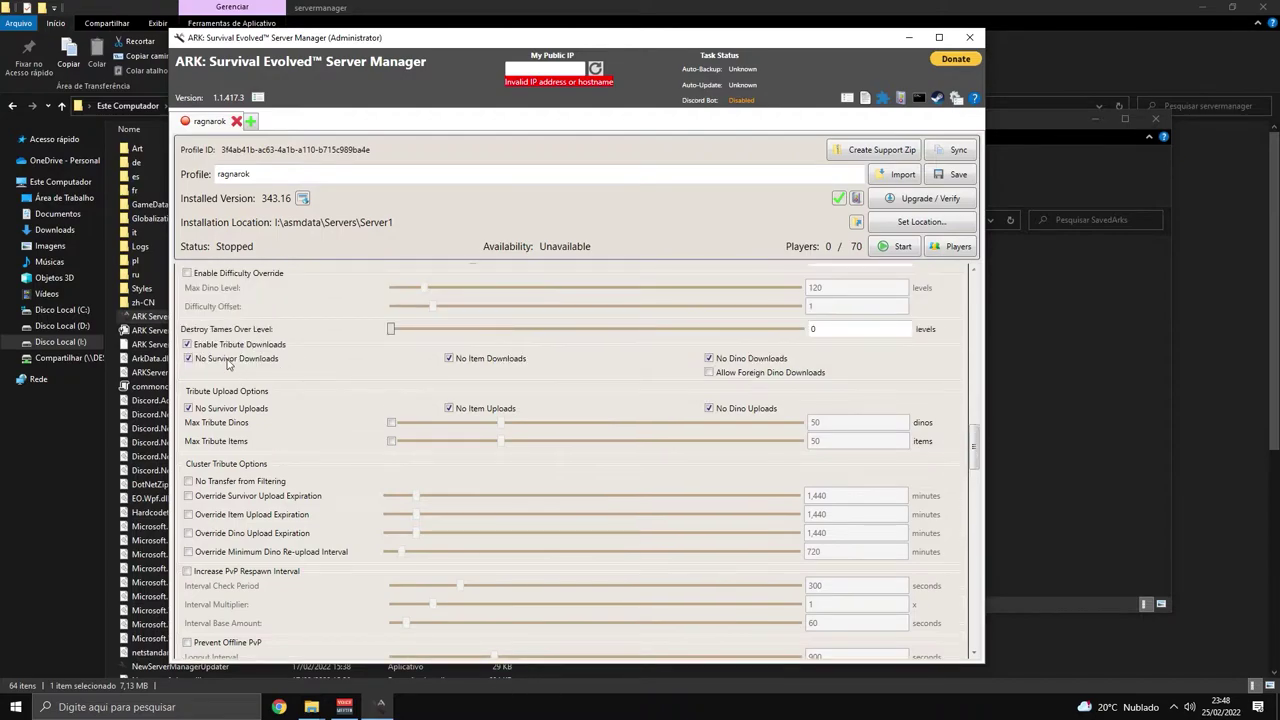
click(212, 357)
click(265, 360)
scroll(520, 402, up, 12)
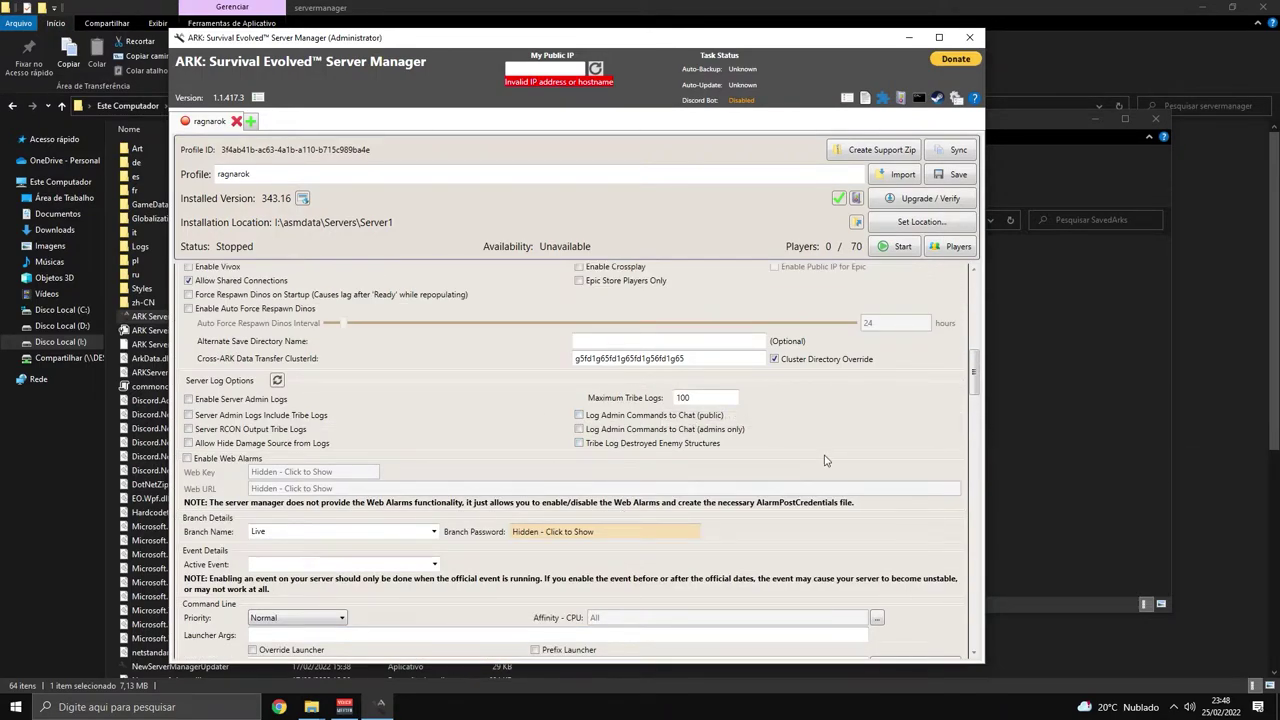
scroll(825, 460, up, 2)
drag(766, 462, 560, 456)
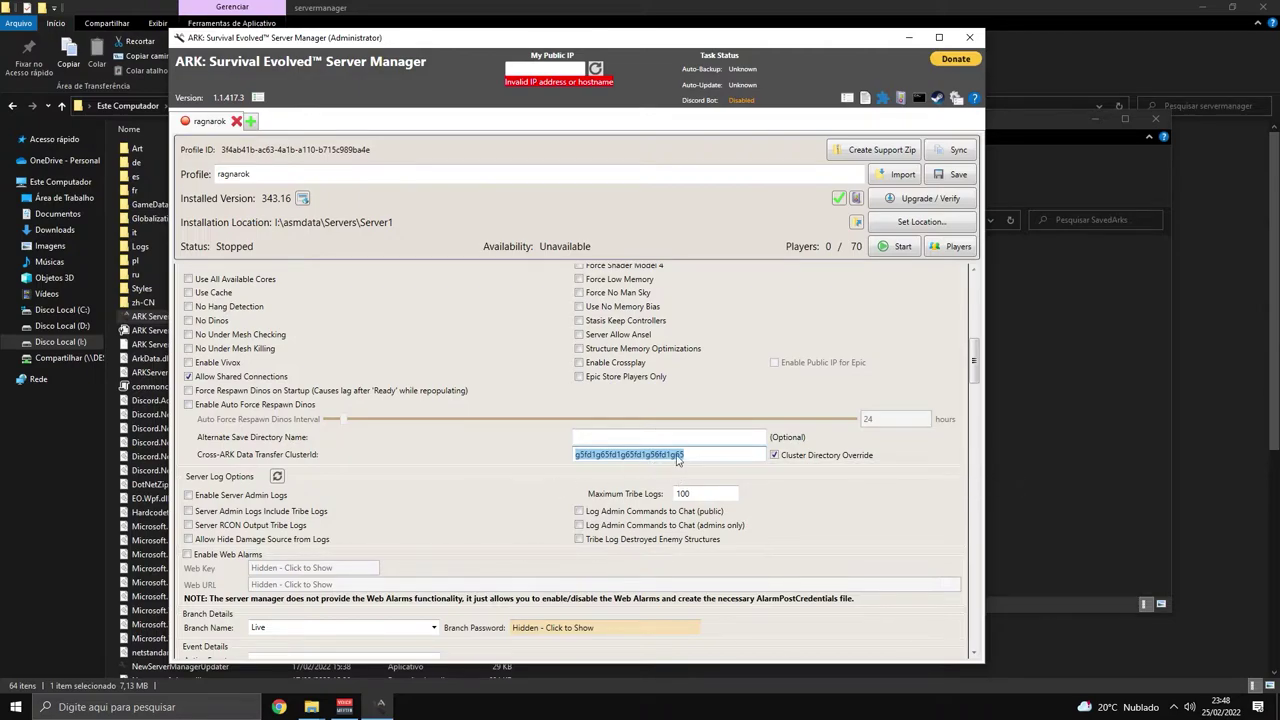
Tick Enable Crossplay and Enable Public IP for Epic, leaving Epic Store Players Only unticked.
click(545, 405)
click(579, 363)
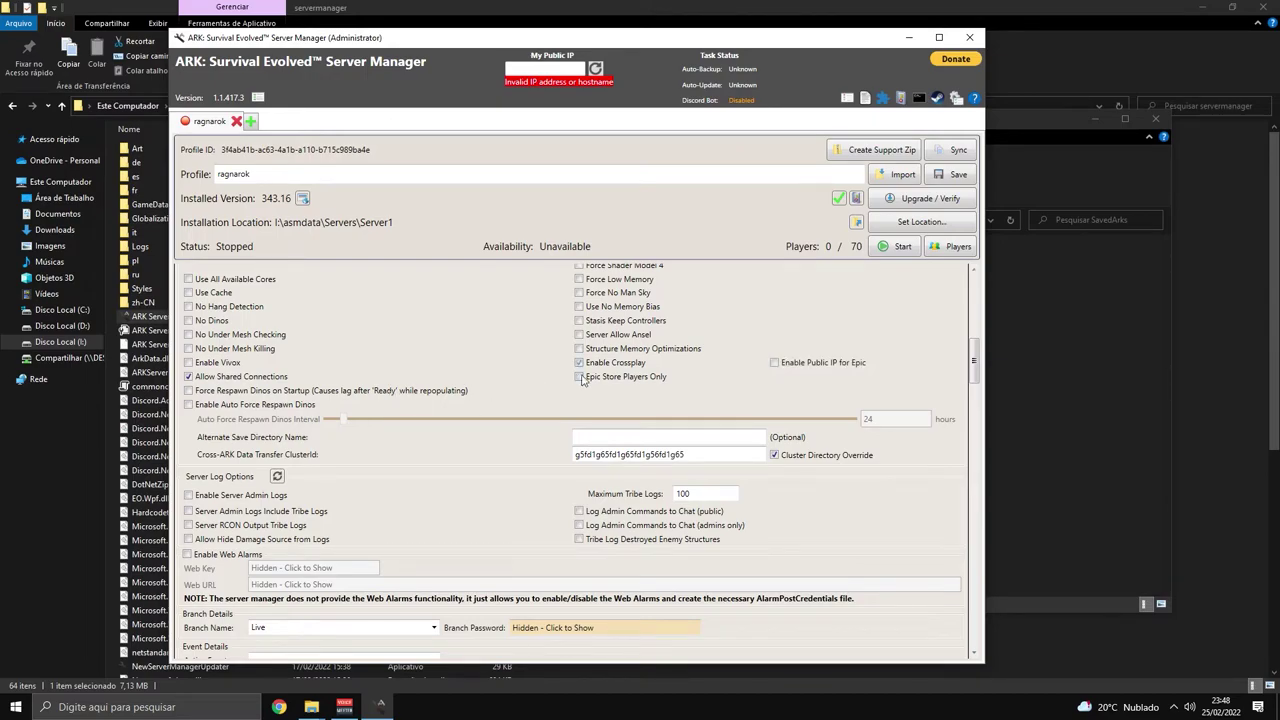
click(579, 377)
click(774, 362)
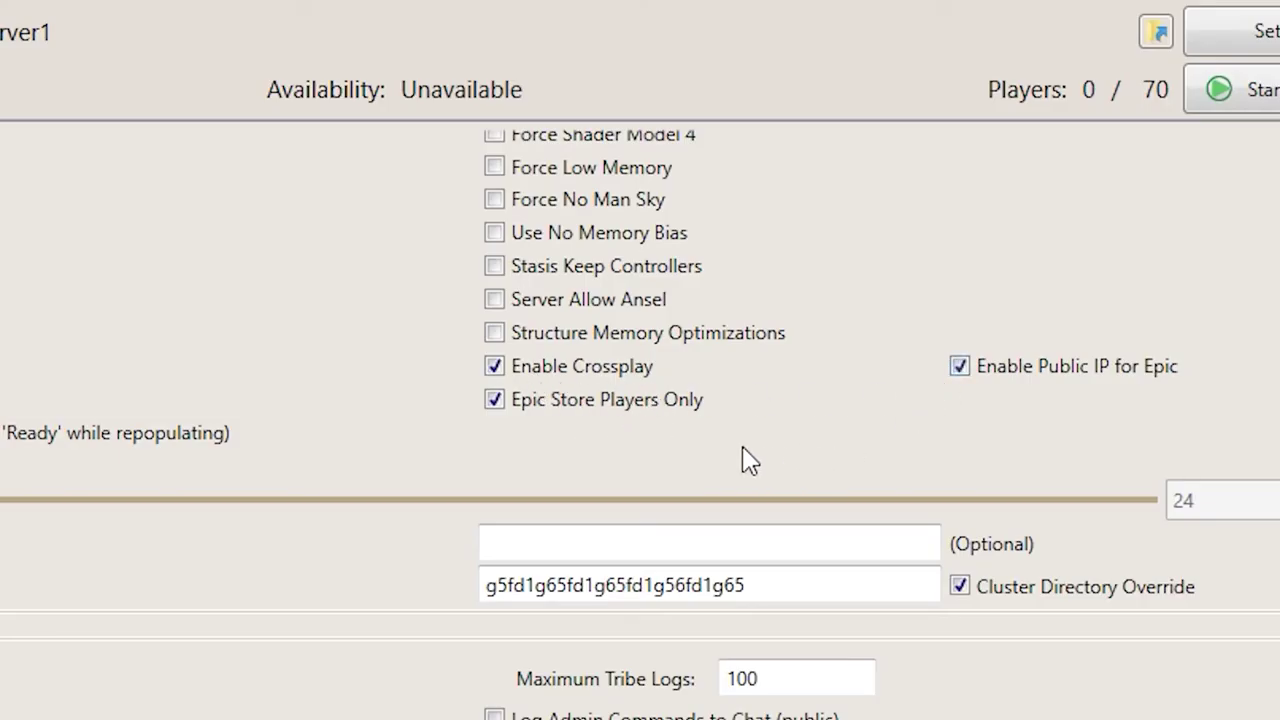
click(615, 410)
scroll(300, 600, up, 6)
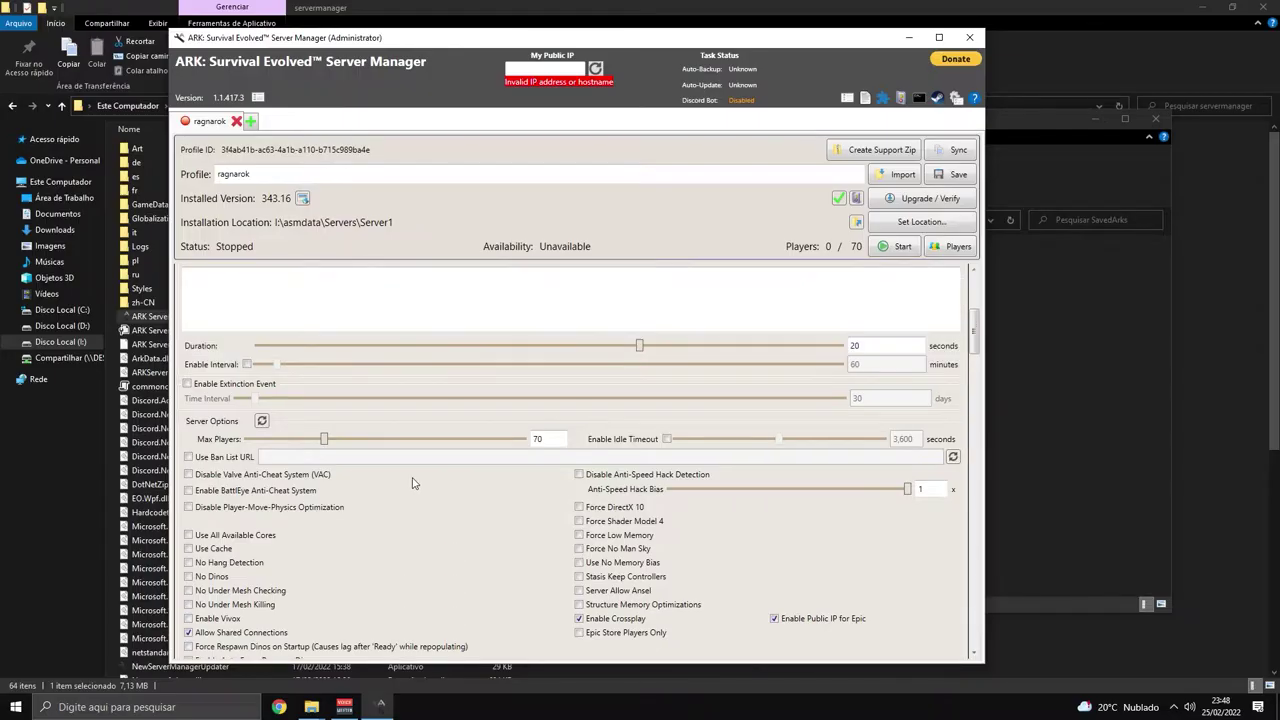
scroll(103, 646, up, 5)
scroll(434, 715, down, 5)
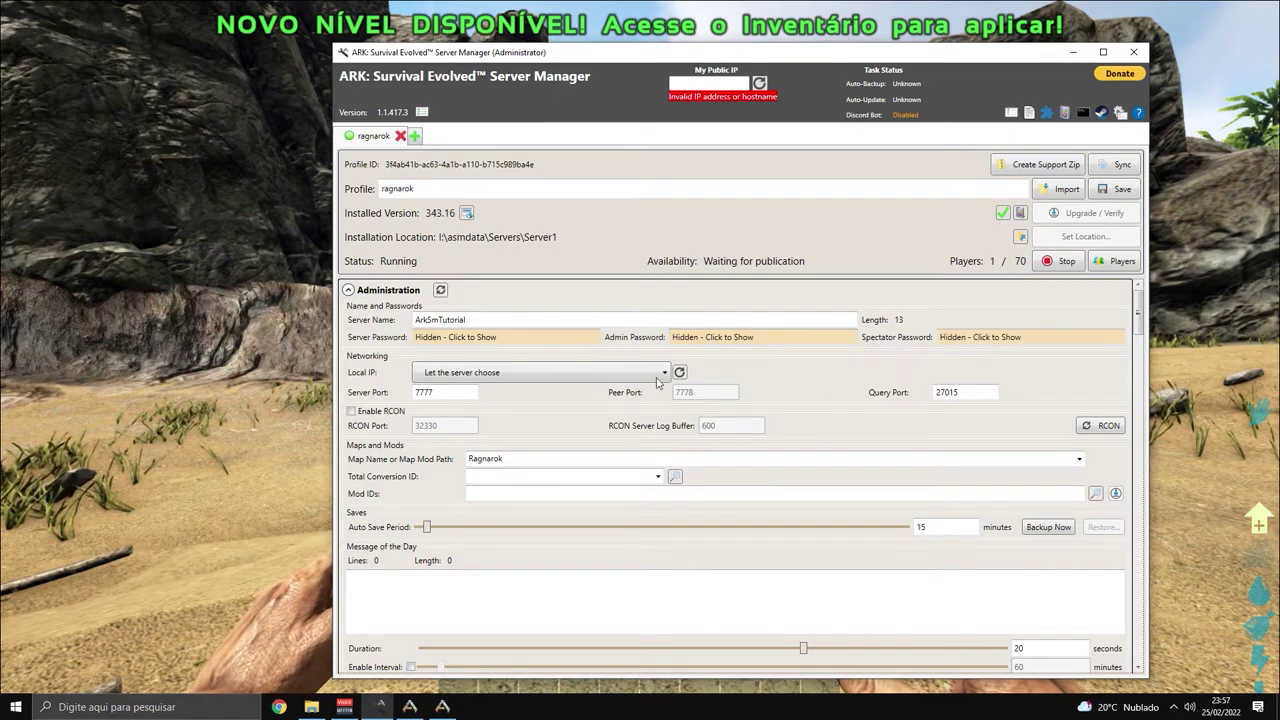
Confirm Server Port 7777 and Query Port 27015, then switch to the full-screen ARK game.
click(693, 83)
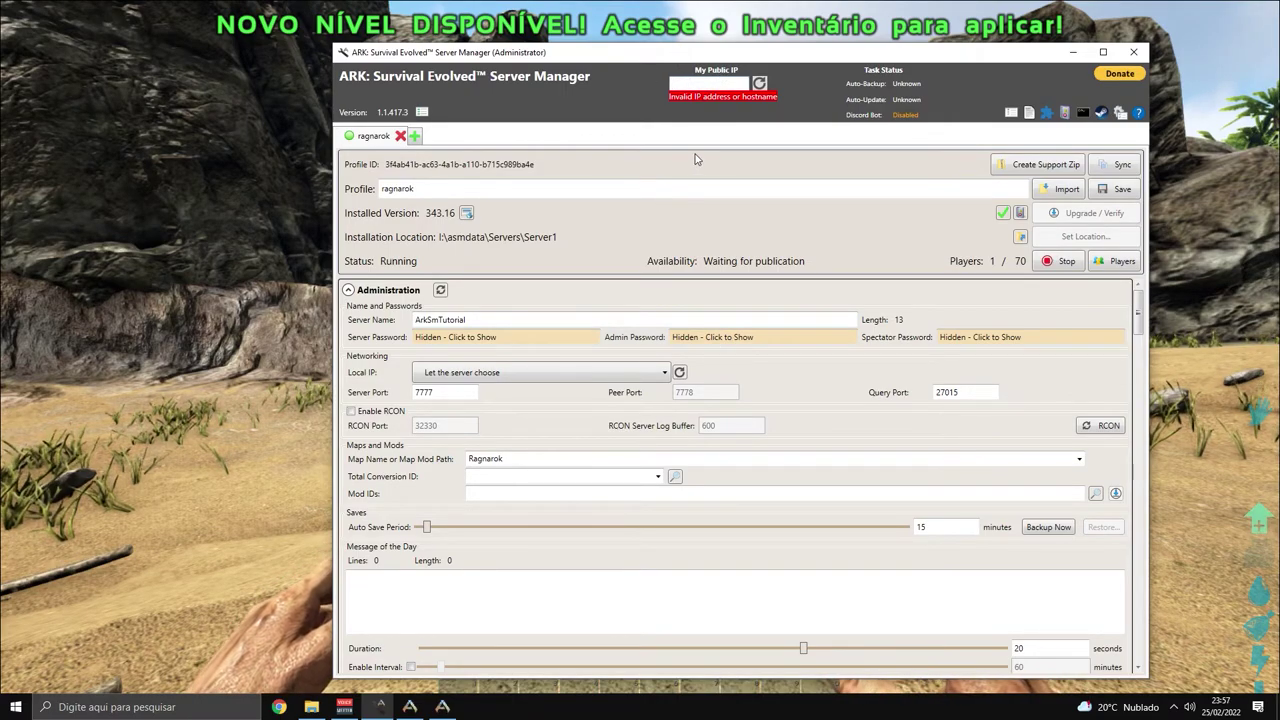
double_click(420, 393)
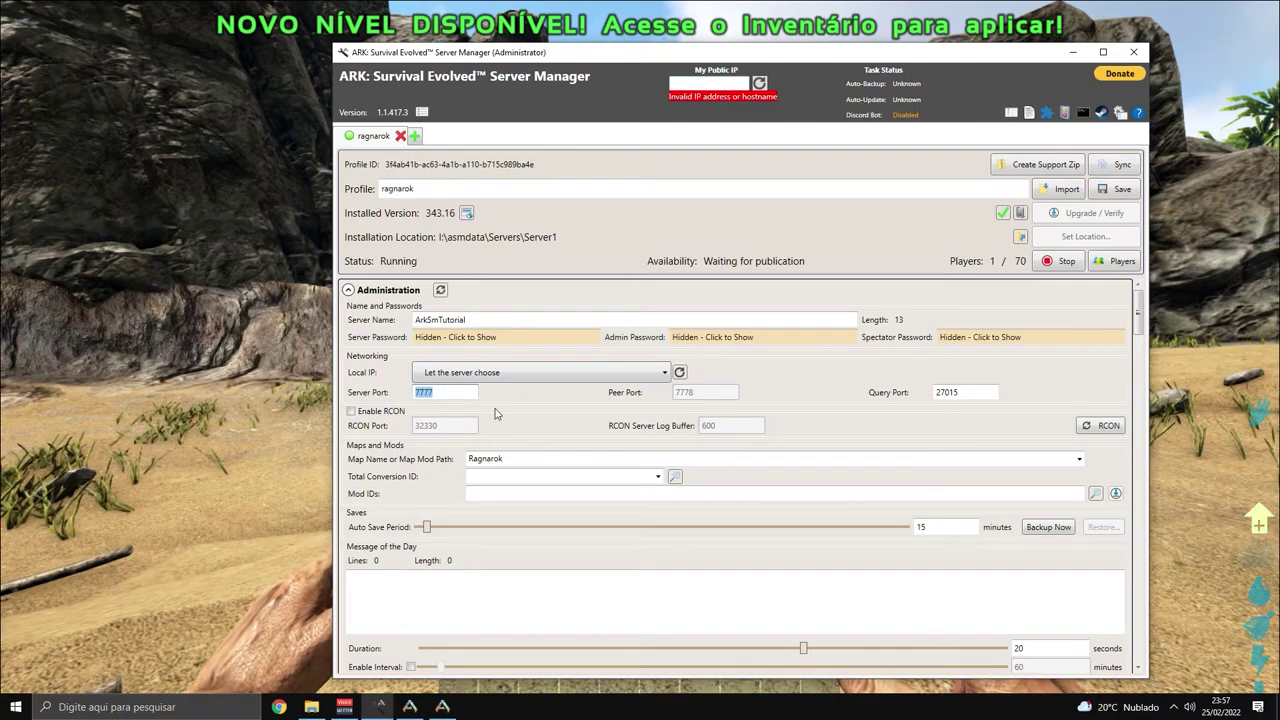
click(600, 405)
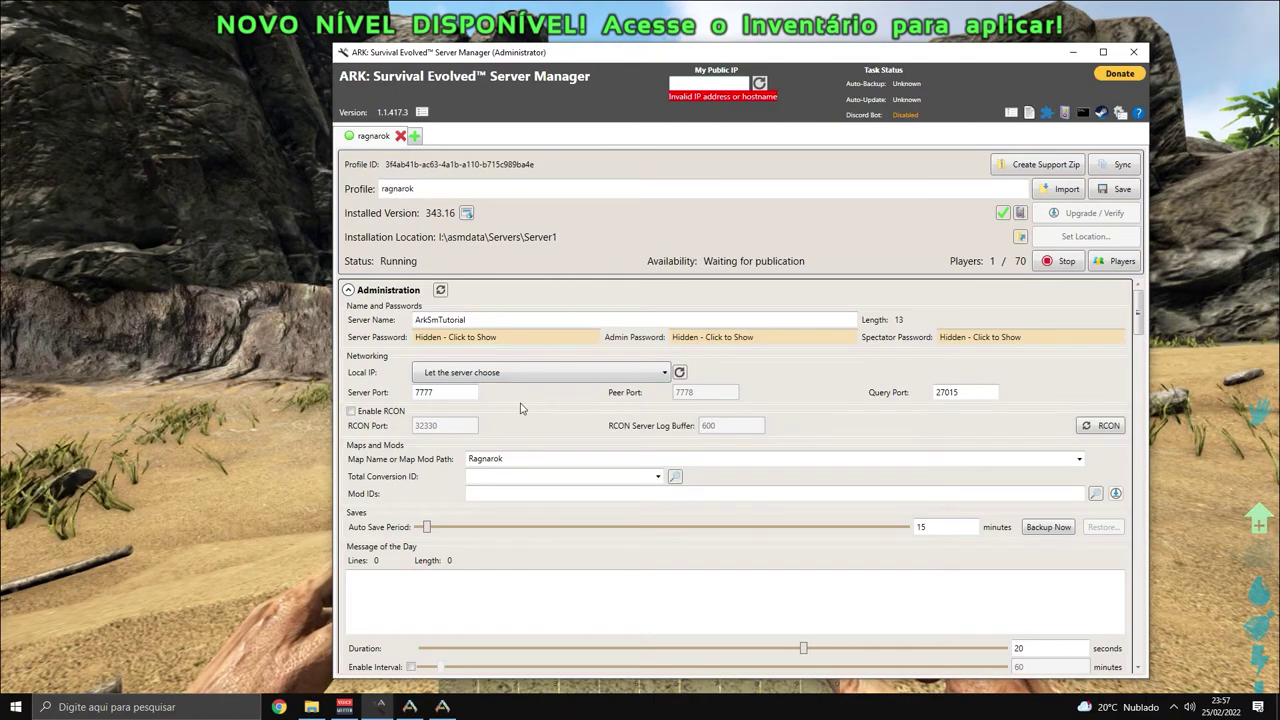
click(956, 392)
double_click(948, 392)
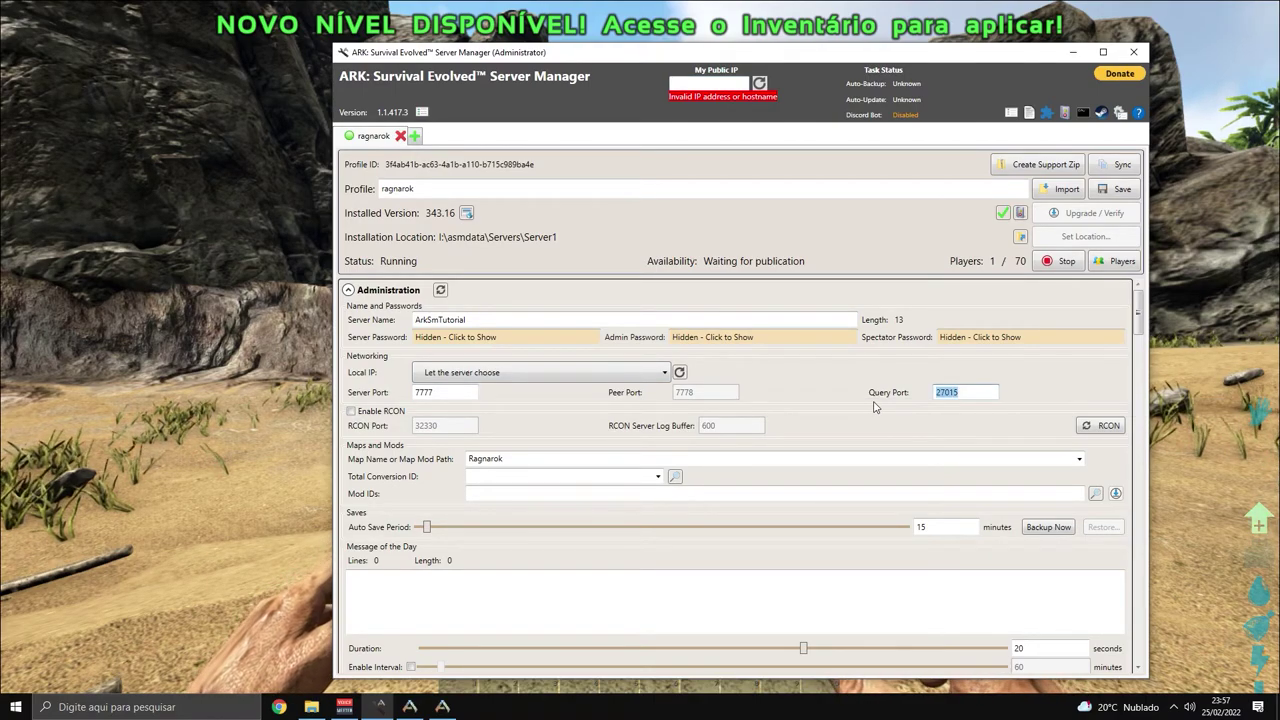
click(963, 412)
double_click(457, 392)
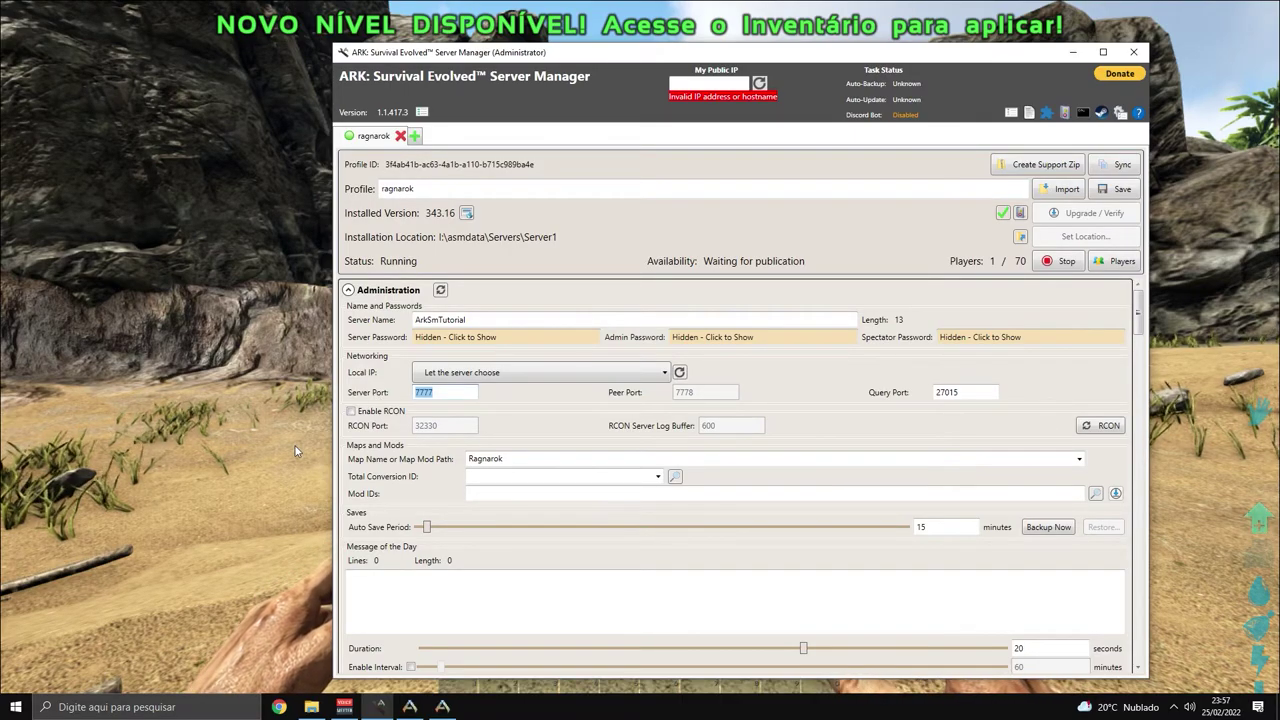
click(160, 425)
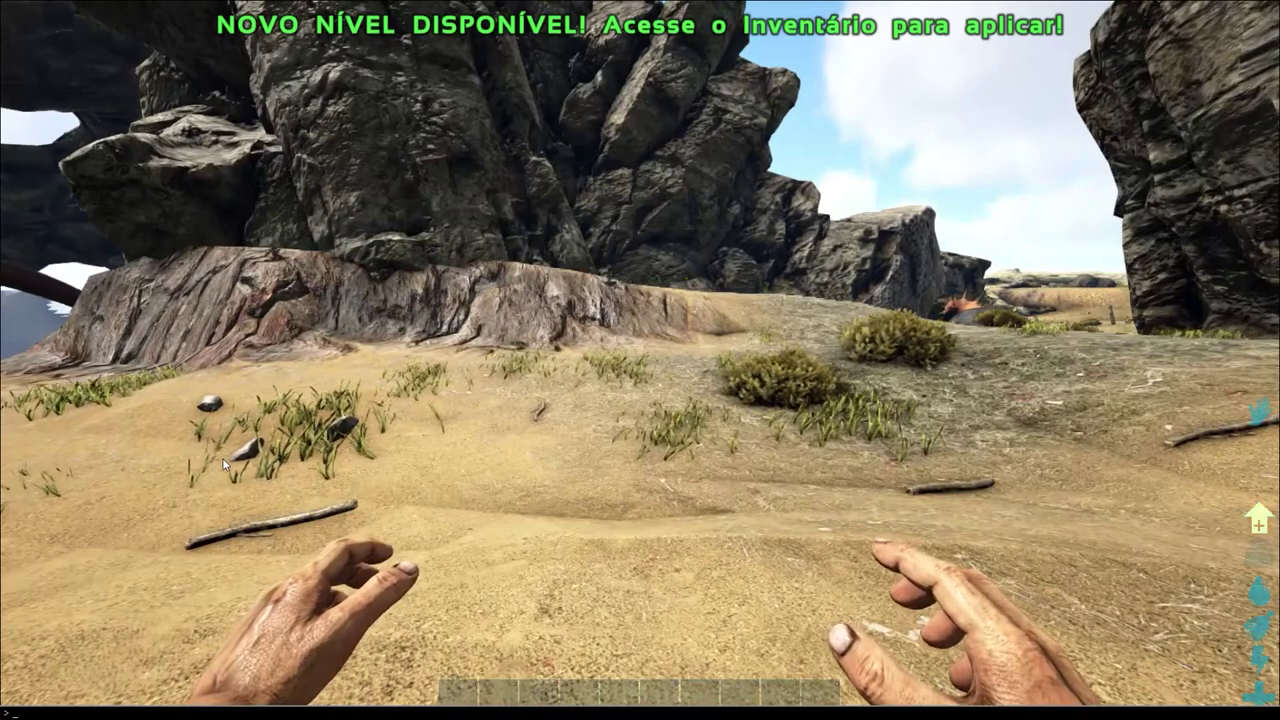
Submit 'open 155.105.70.14:7777' in the ARK console, correcting the port digits.
text(open 155.105.70)
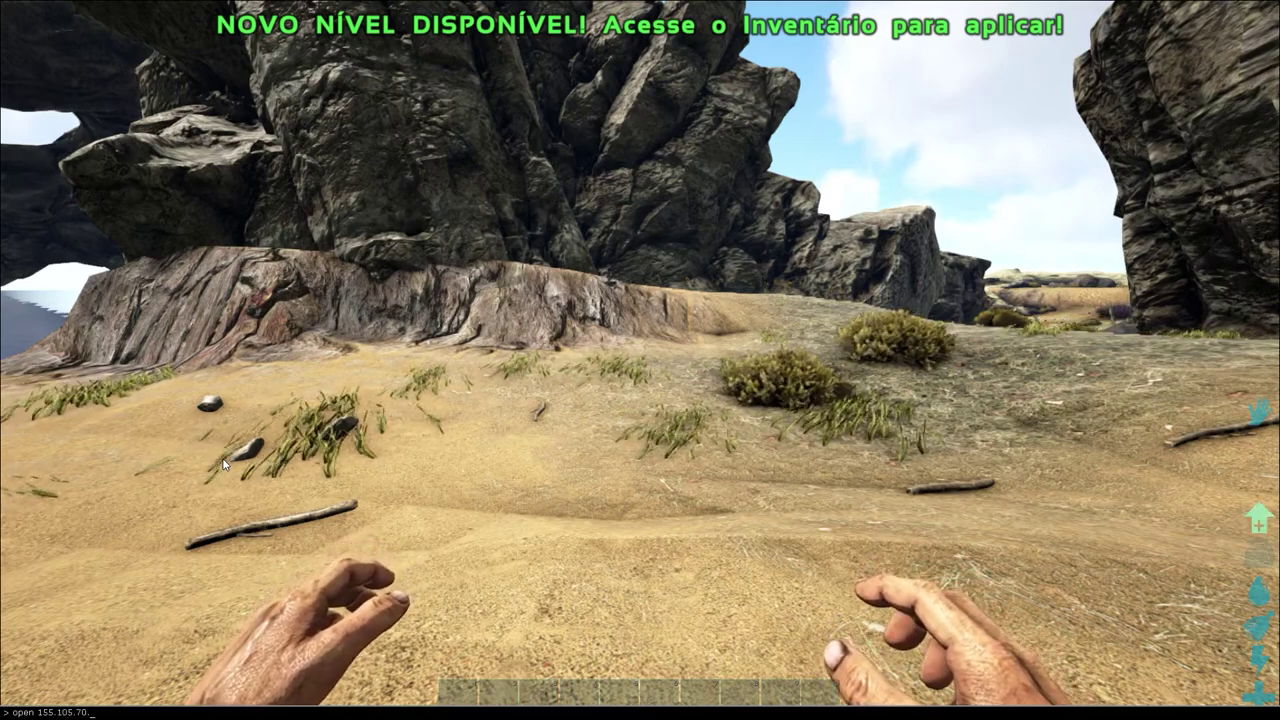
text(.14)
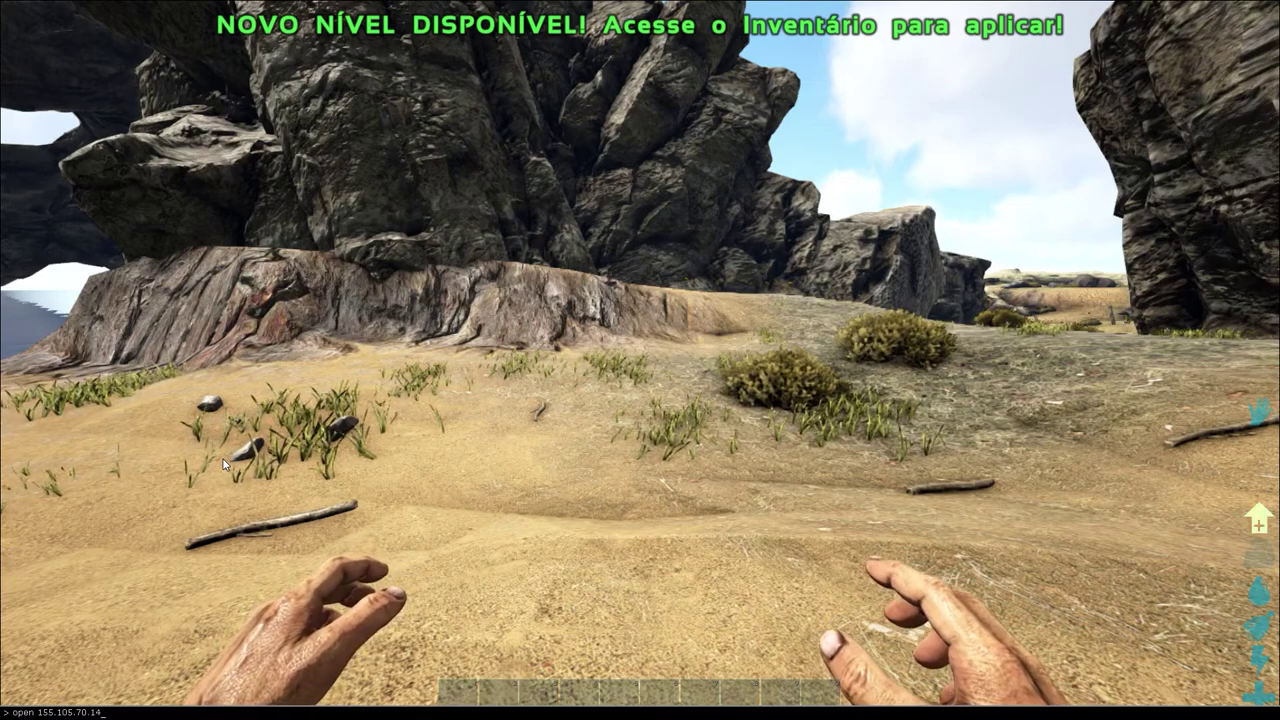
text(:27777)
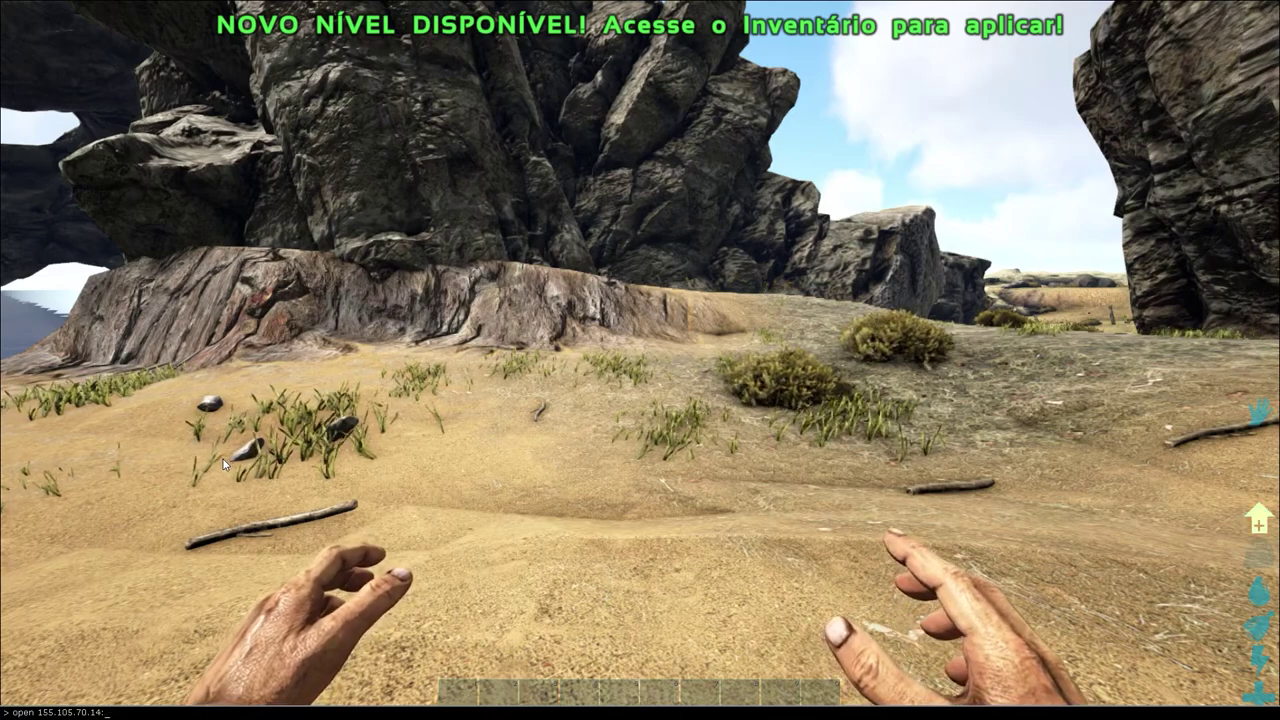
key(BackSpace)
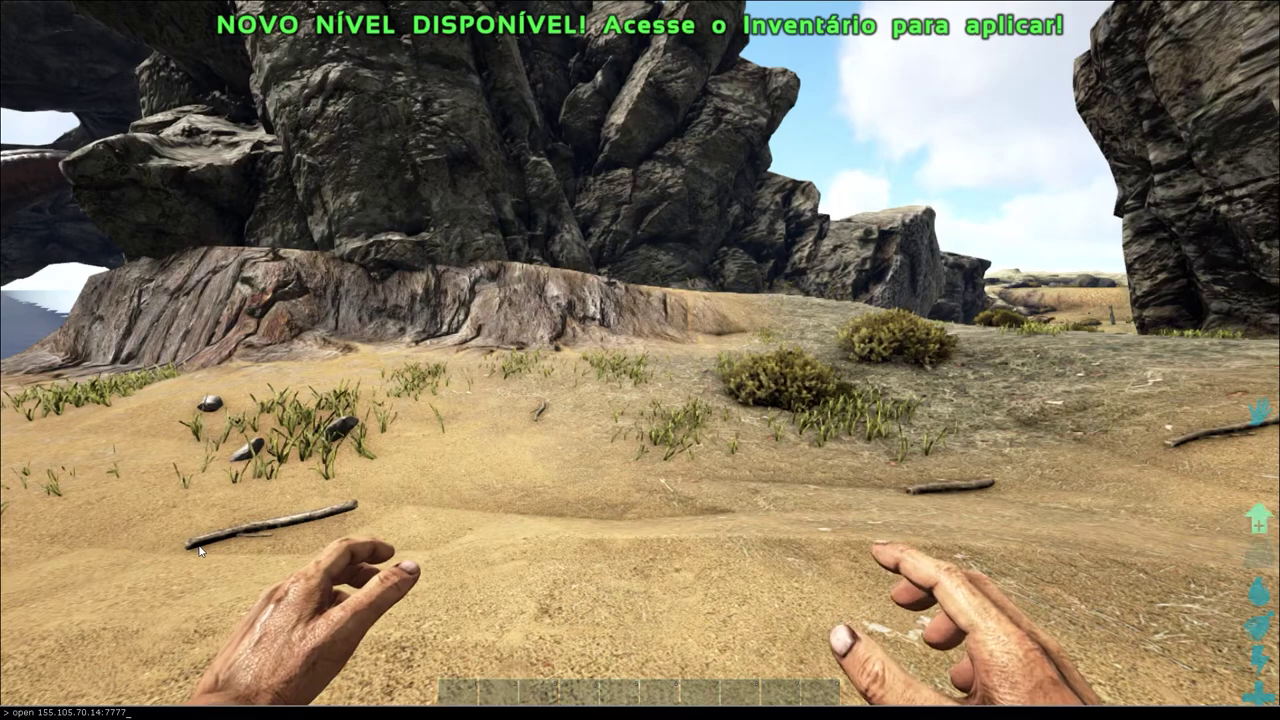
key(BackSpace)
text(7)
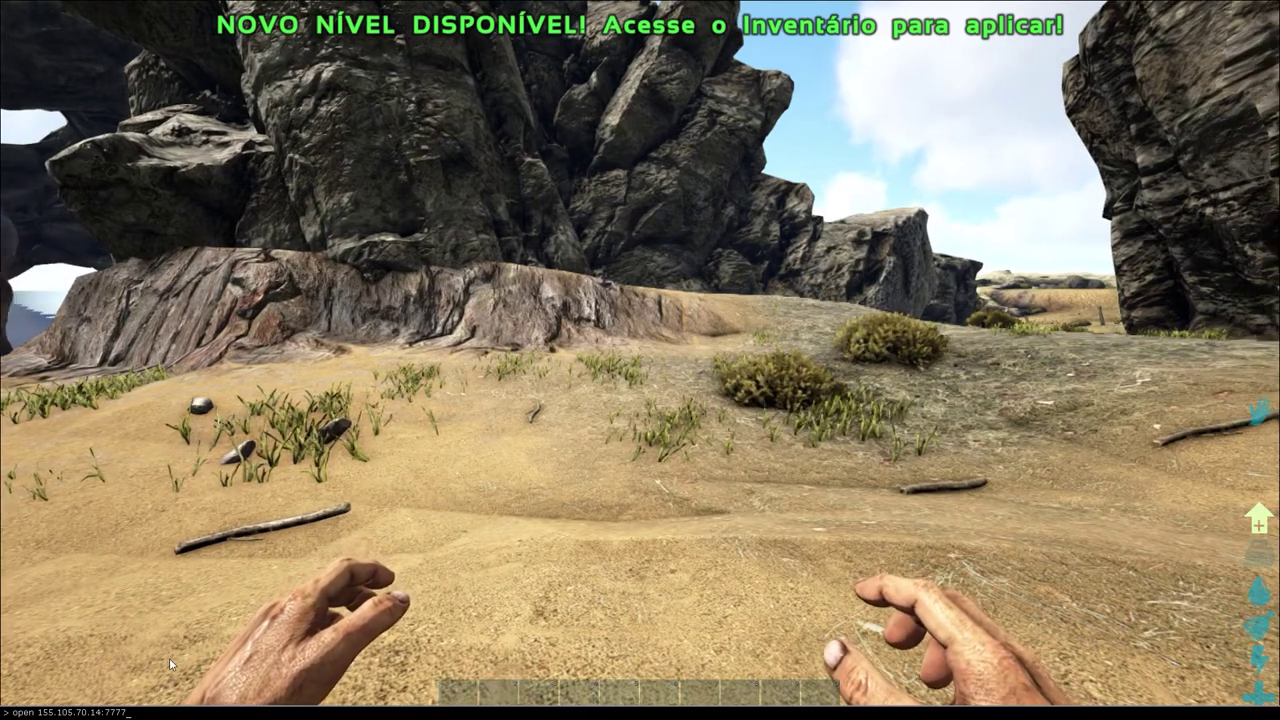
key(Return)
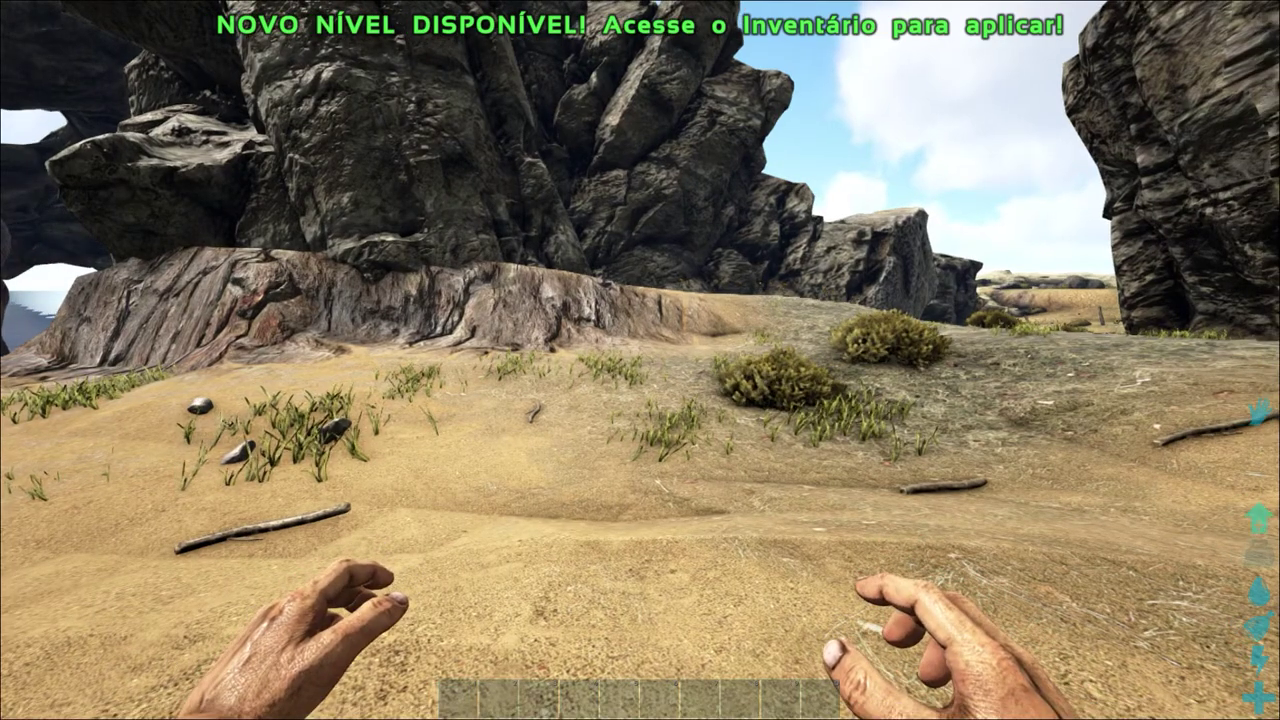